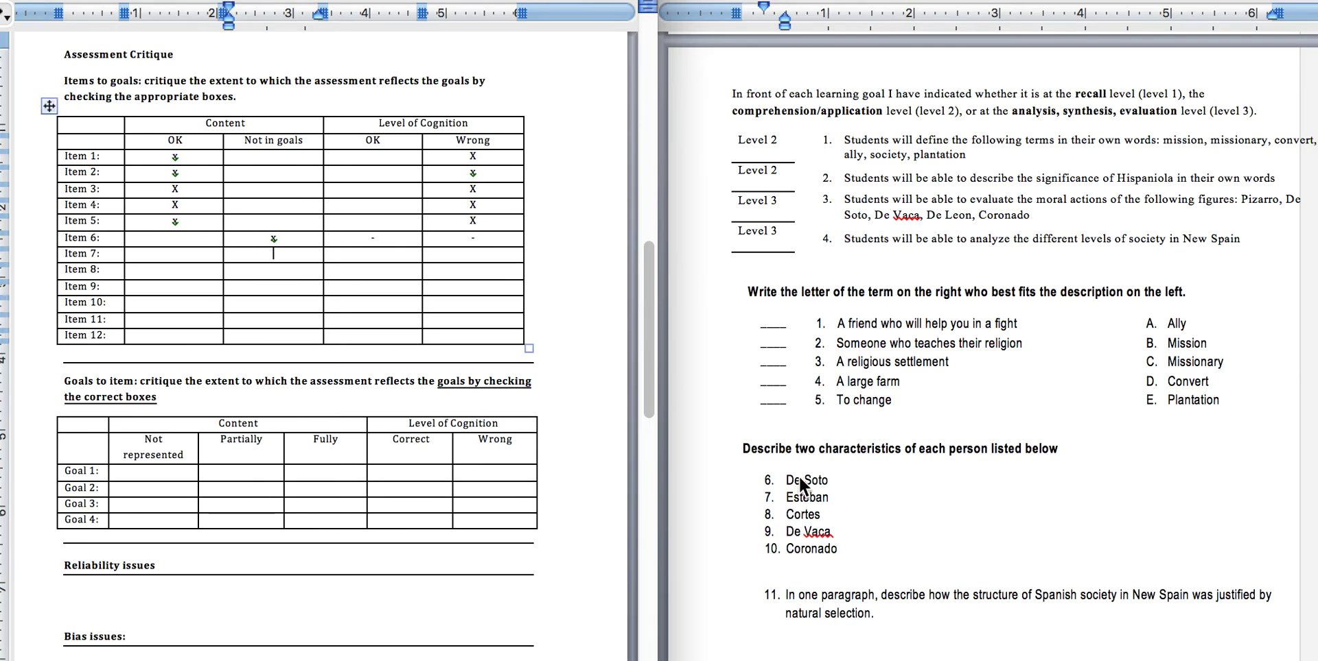
# Mark Item 7 with an x under Not in goals and a dash in both Level of Cognition cells, OK and Wrong.
pyautogui.click(789, 501)
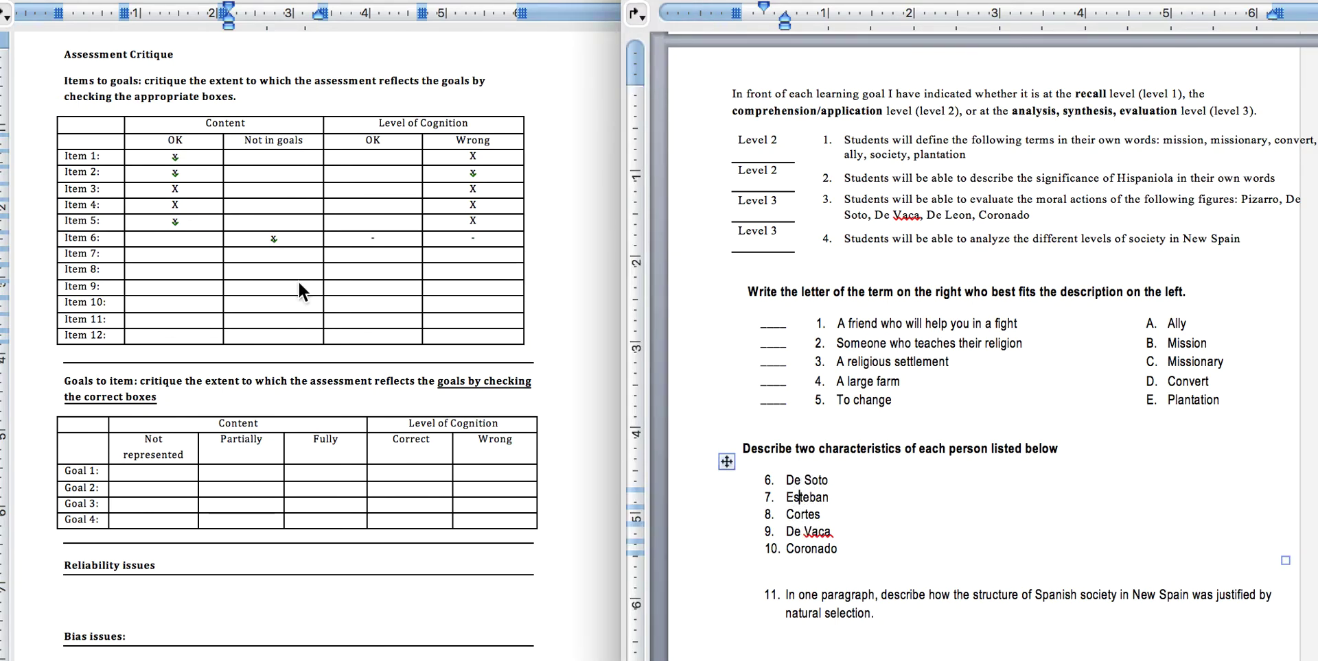
pyautogui.click(280, 260)
pyautogui.write('x')
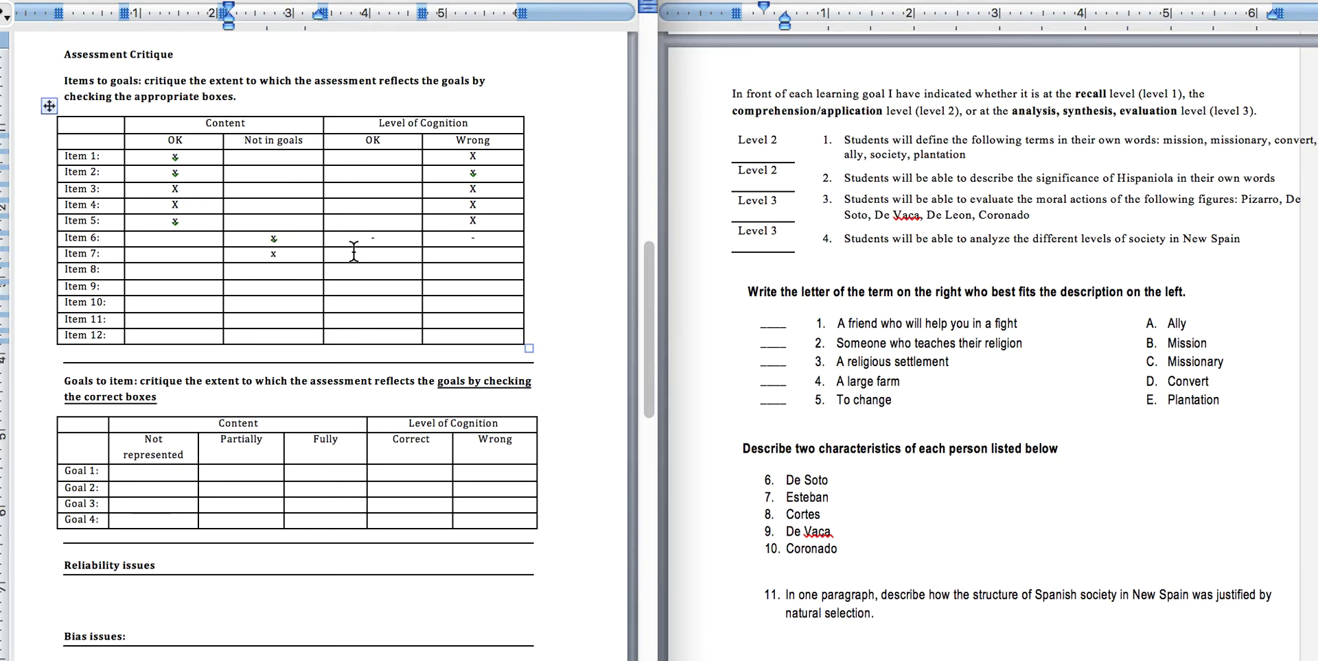
pyautogui.click(366, 258)
pyautogui.write('-')
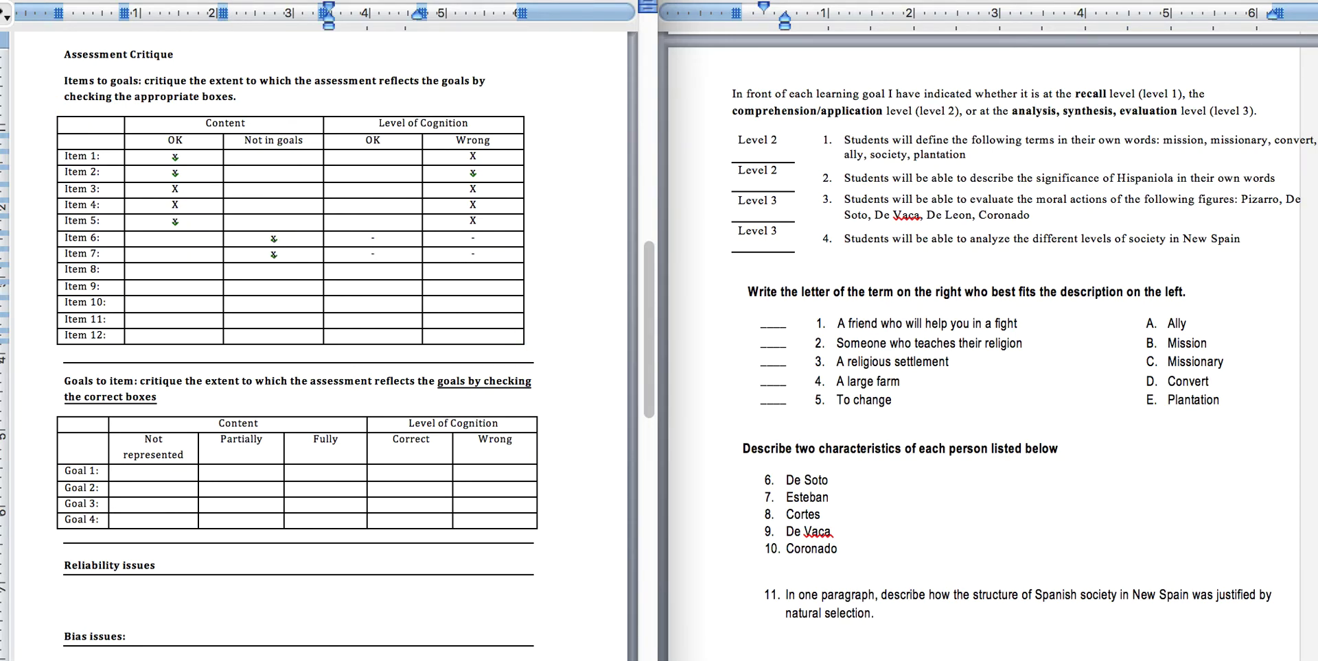
pyautogui.press('Tab')
pyautogui.write('-')
# Mark Item 8 with an x under Not in goals, and Item 9 with an x under Content OK and Level of Cognition Wrong.
pyautogui.click(267, 271)
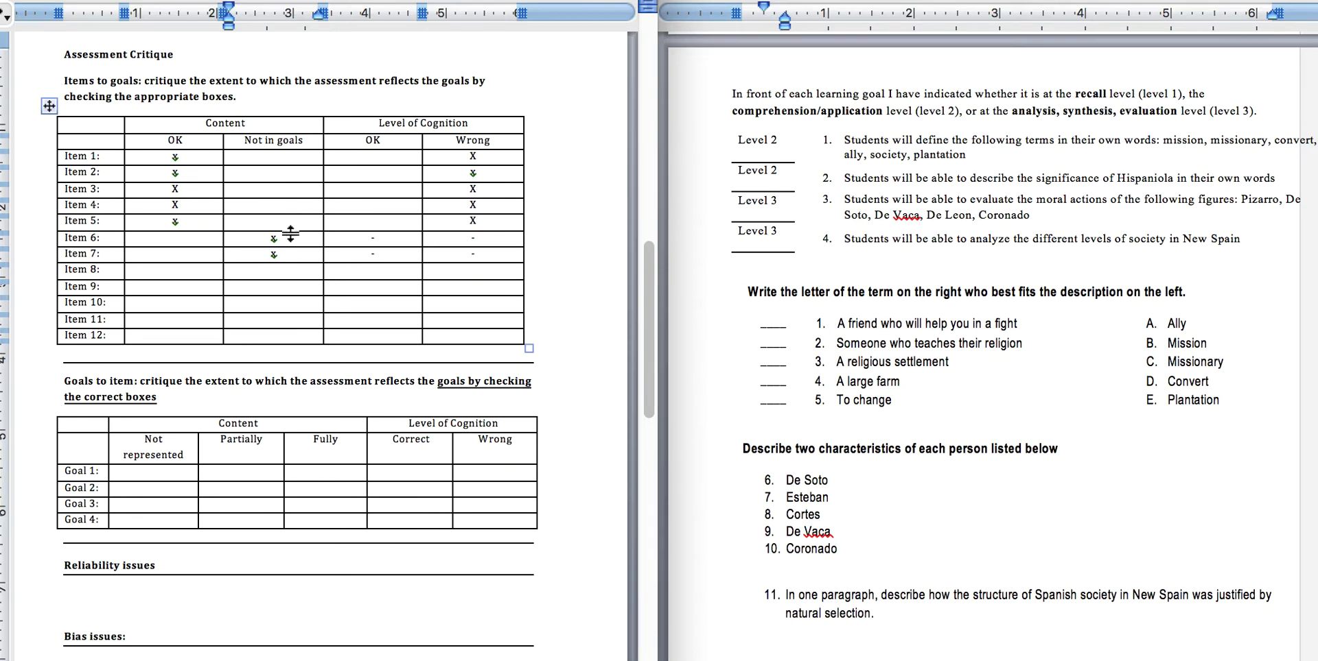
pyautogui.click(275, 271)
pyautogui.write('x')
pyautogui.click(196, 287)
pyautogui.write('x')
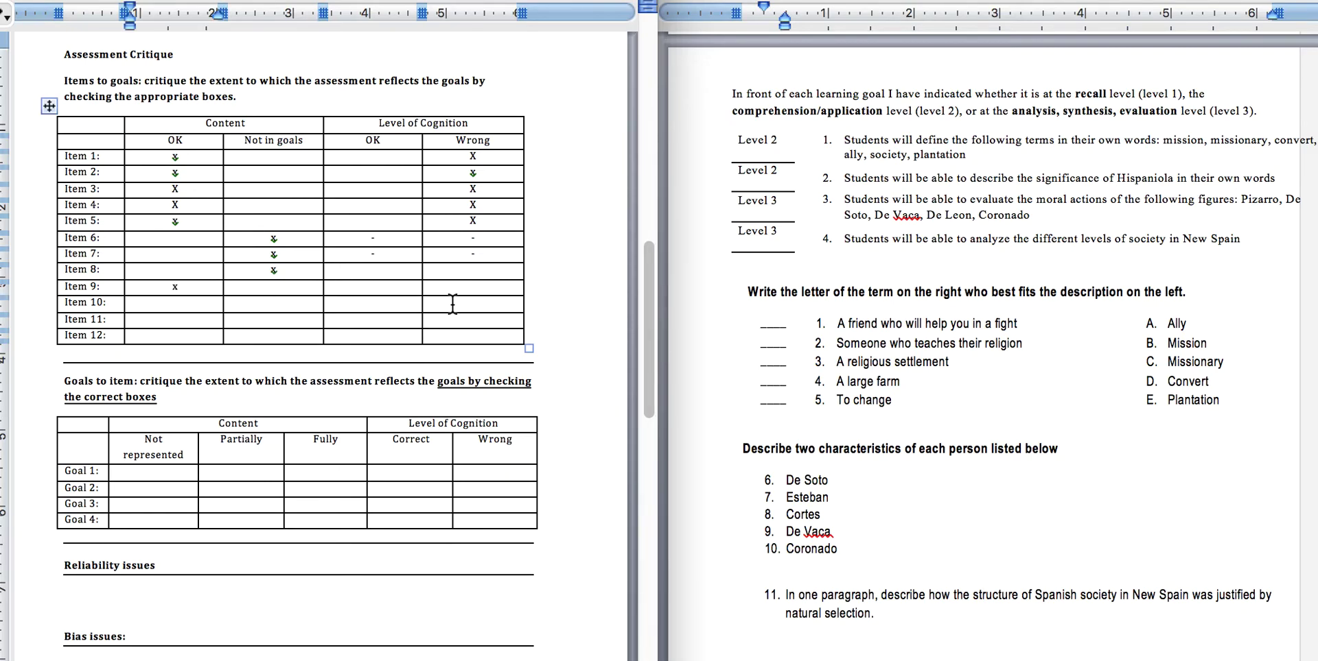
pyautogui.click(453, 292)
pyautogui.write('x')
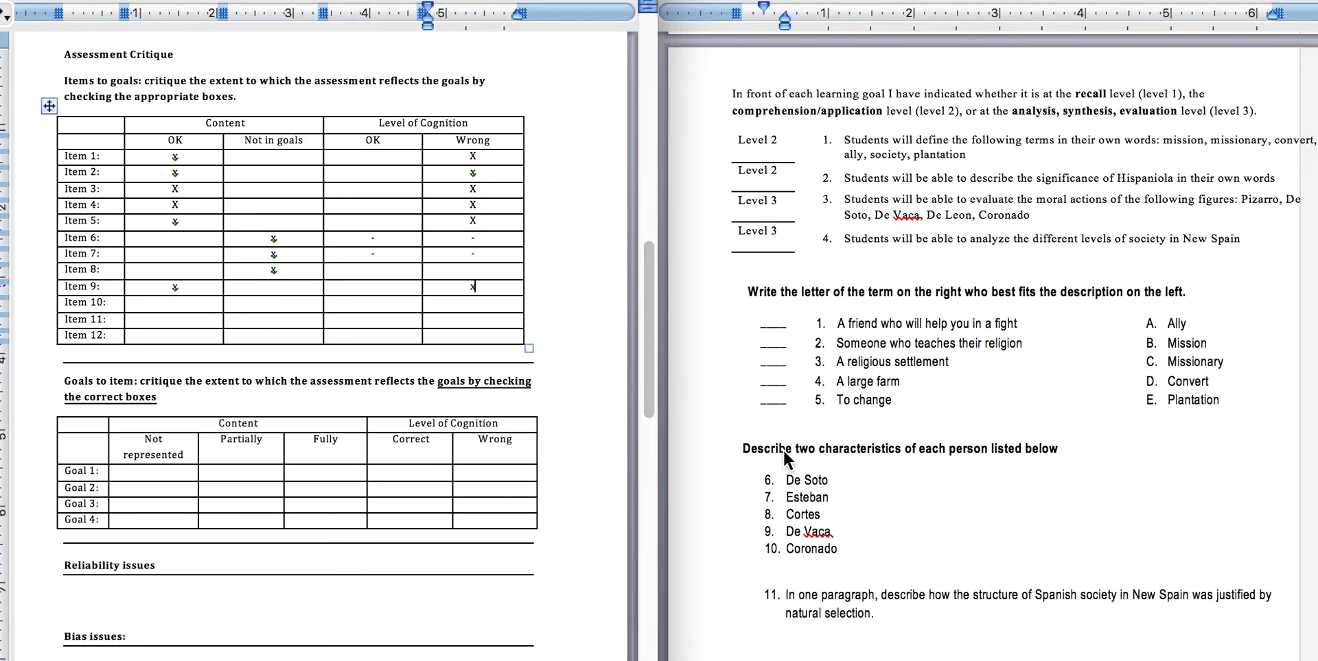
# Mark Item 10 with an x under Content OK and an x under Level of Cognition Wrong.
pyautogui.click(798, 551)
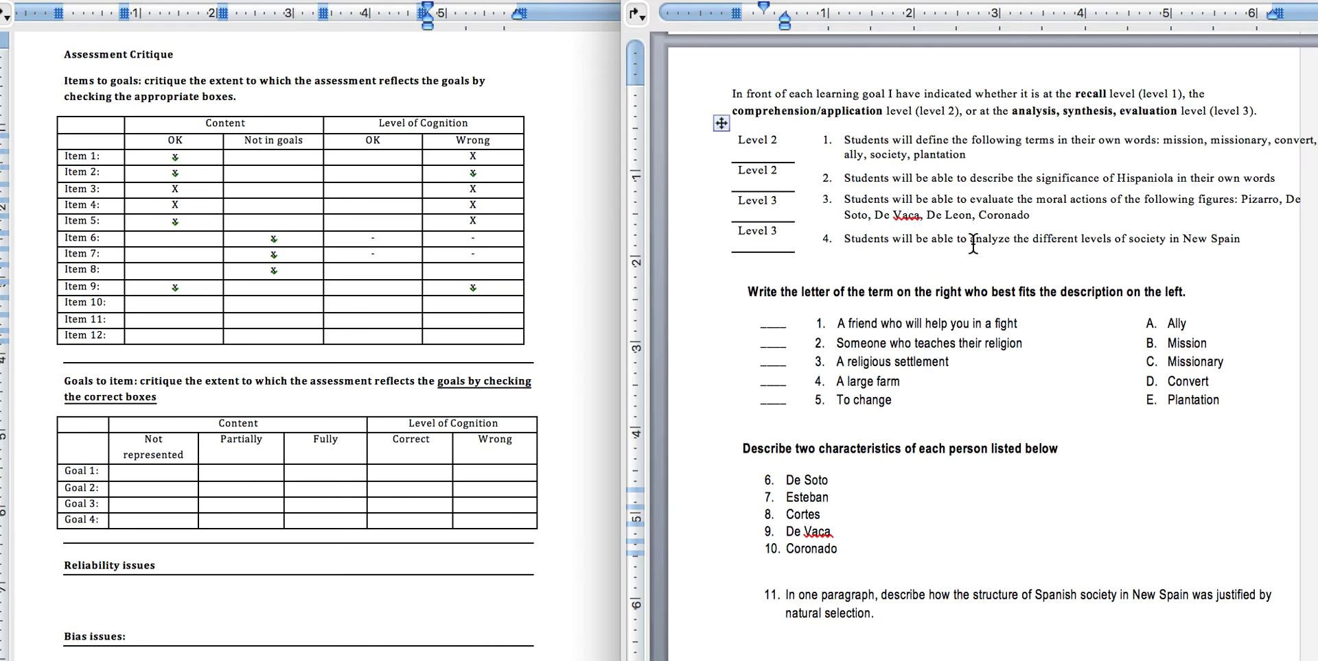
pyautogui.click(180, 304)
pyautogui.click(180, 302)
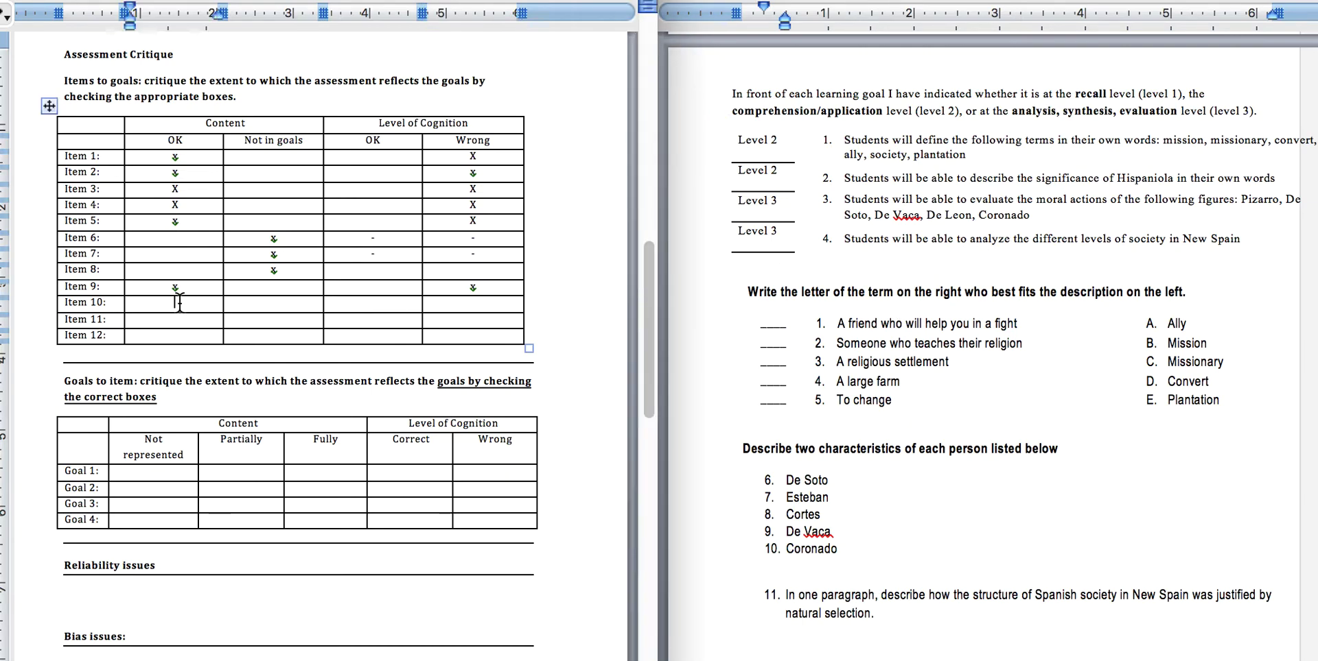
pyautogui.write('x')
pyautogui.click(480, 303)
pyautogui.write('x')
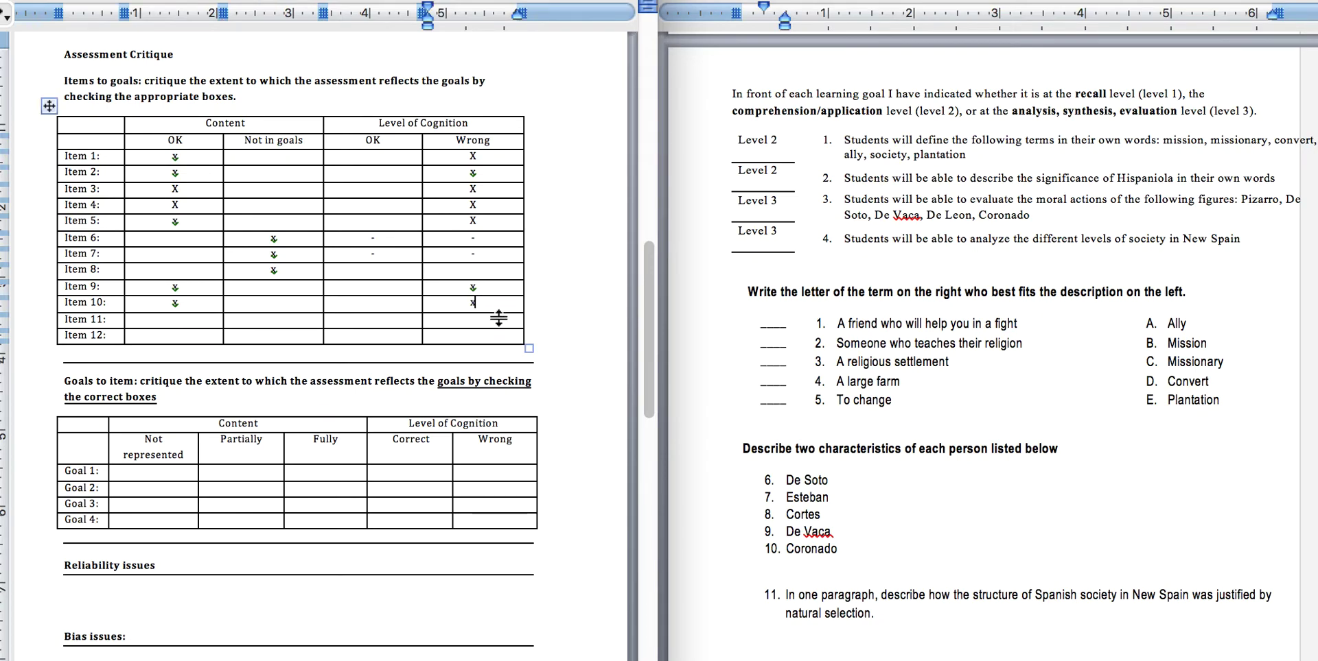
# Compare Item 11 with the learning goals and mark it with an x under Content OK and Level of Cognition Wrong.
pyautogui.click(159, 323)
pyautogui.scroll(-5, 821, 580)
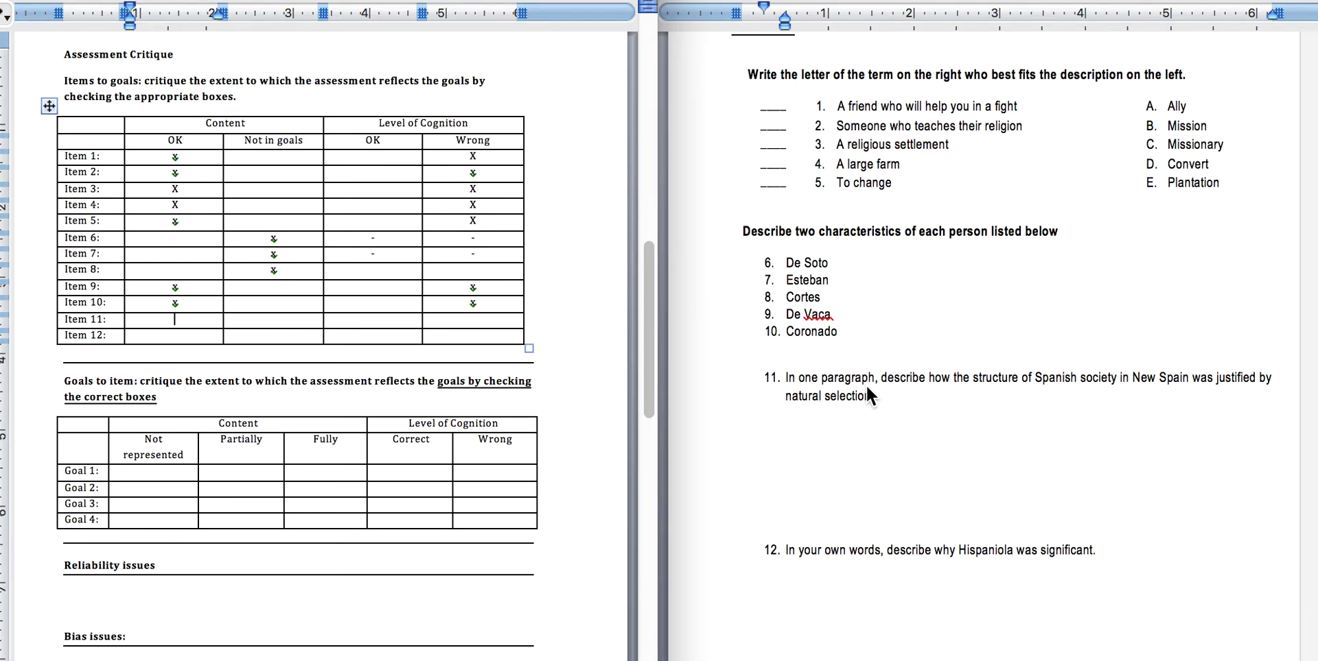
pyautogui.scroll(3, 866, 389)
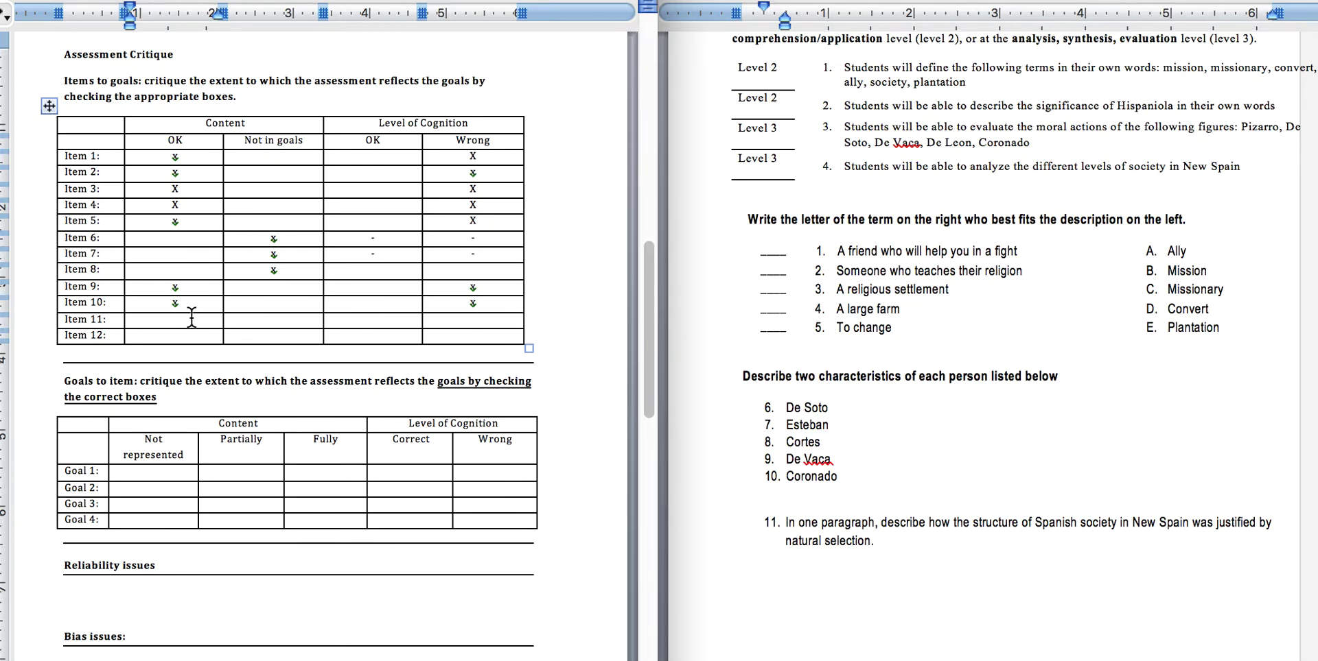
pyautogui.write('x')
pyautogui.click(376, 322)
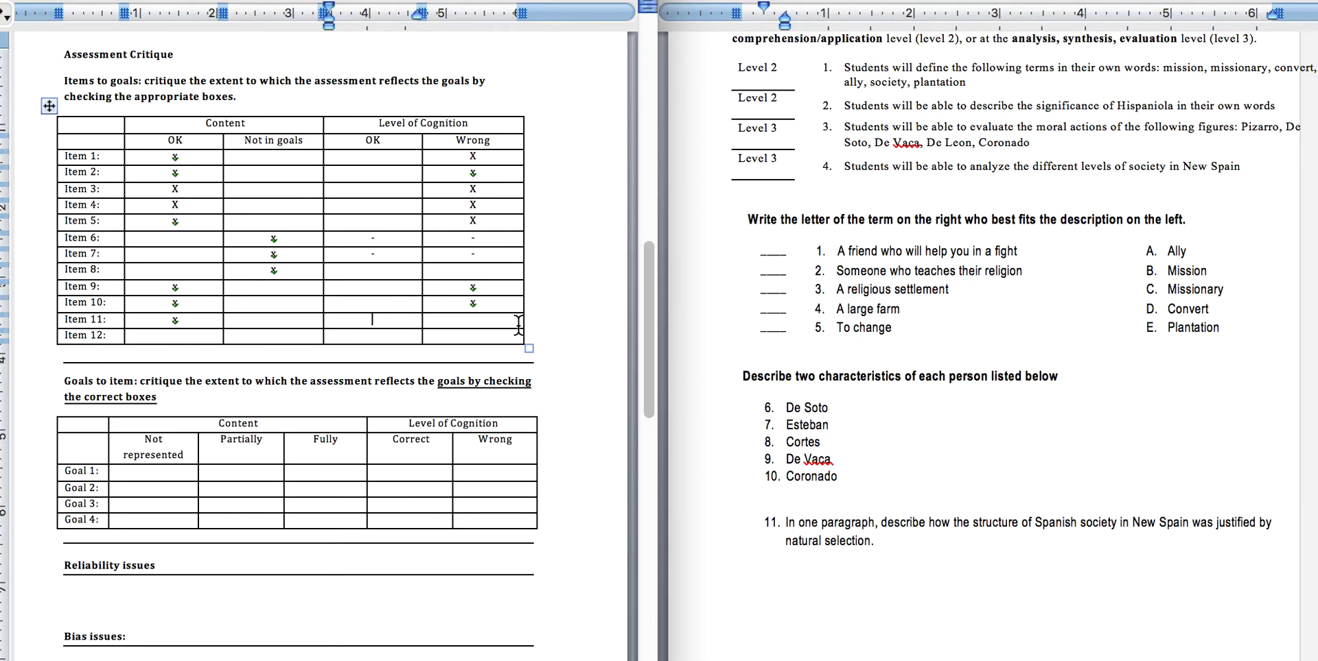
pyautogui.click(484, 320)
pyautogui.write('x')
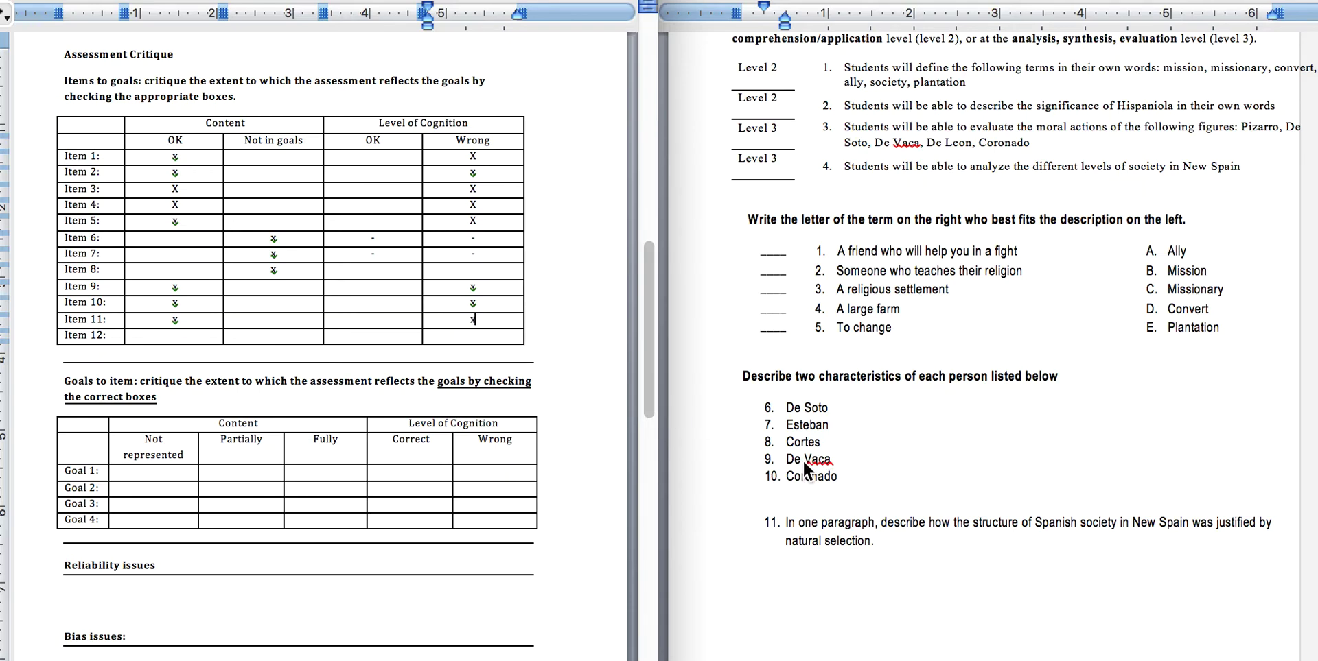
# Mark Item 12 with an x under Content OK and an x under Level of Cognition OK.
pyautogui.scroll(-3, 831, 555)
pyautogui.click(782, 587)
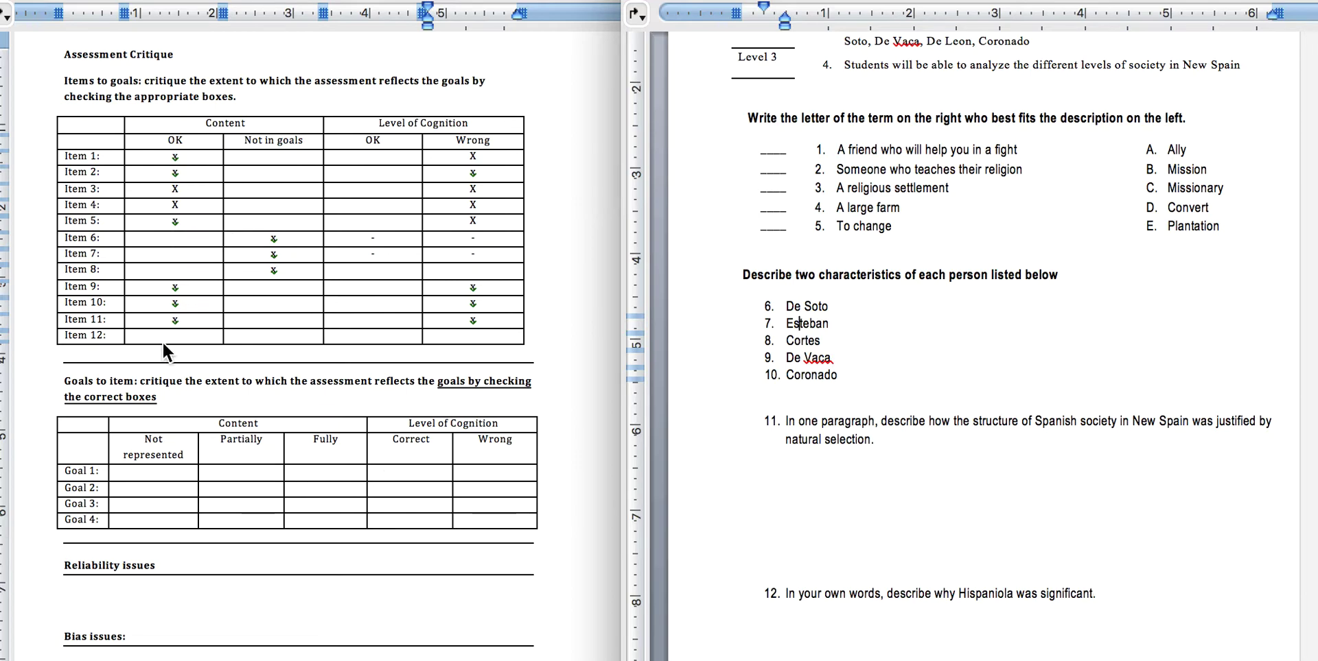
pyautogui.click(181, 336)
pyautogui.write('x')
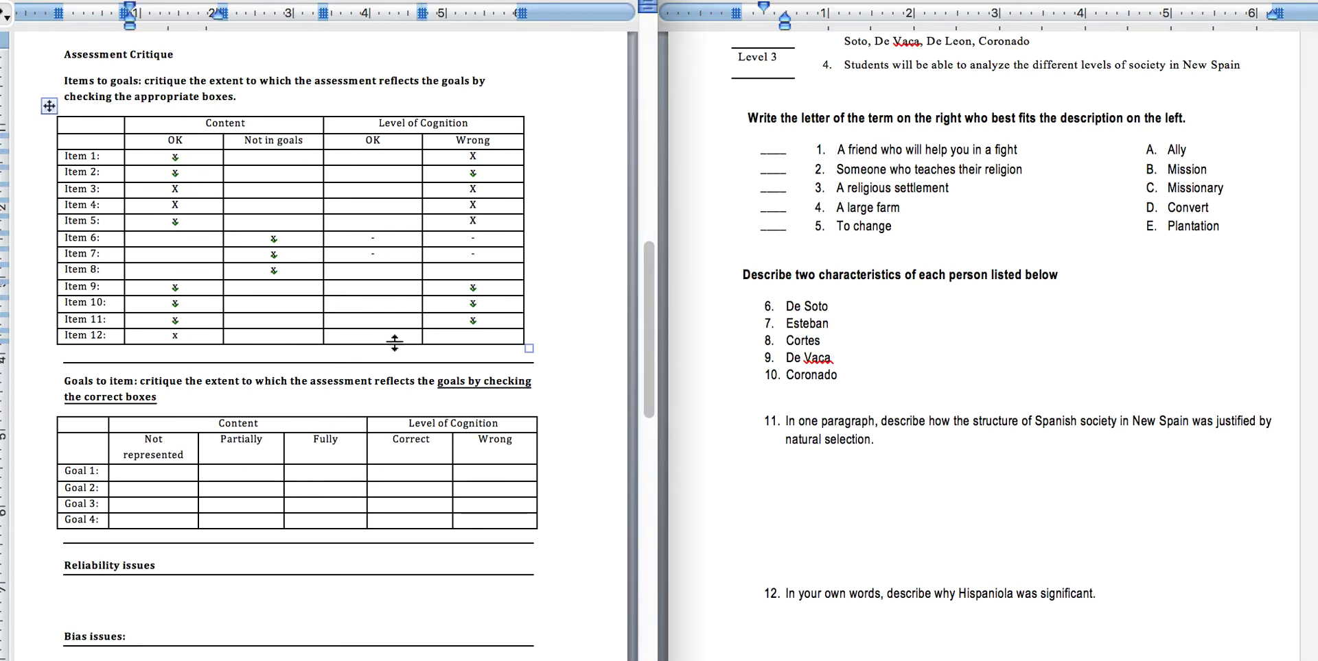
pyautogui.click(388, 338)
pyautogui.write('x')
# In the Goals to item table, mark Goal 1 with an x under Content Fully and Level of Cognition Wrong.
pyautogui.scroll(3, 796, 263)
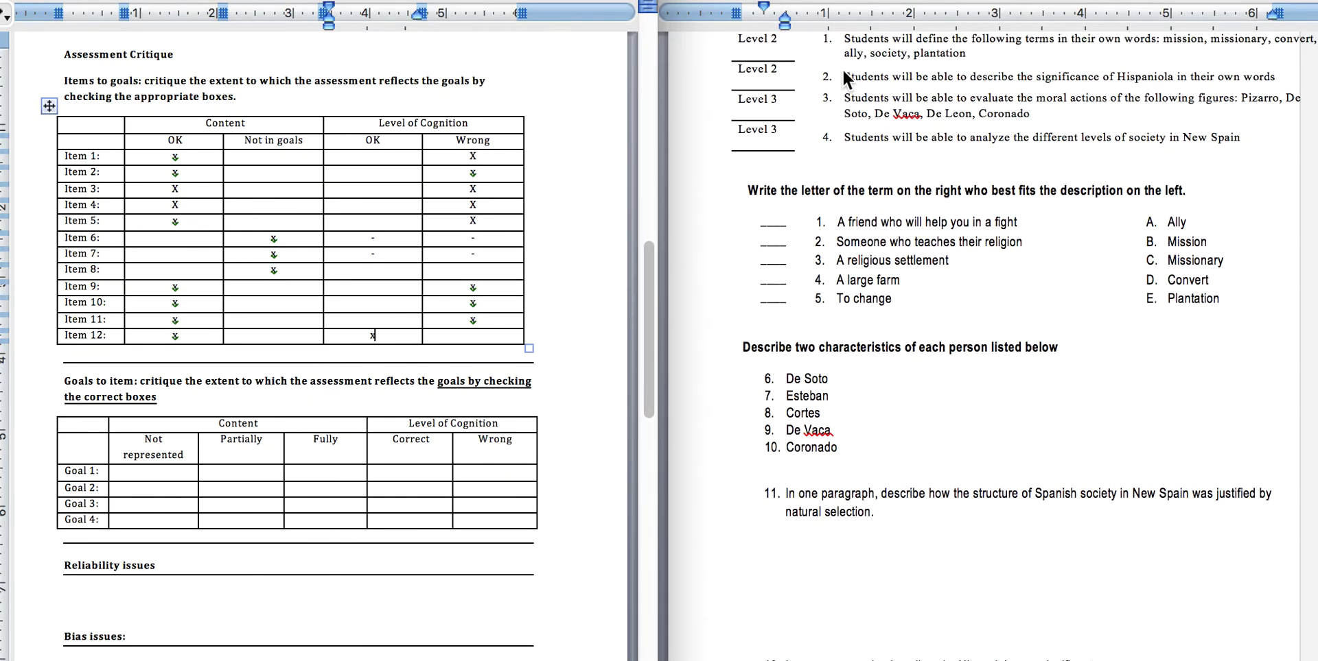
pyautogui.scroll(-3, 781, 351)
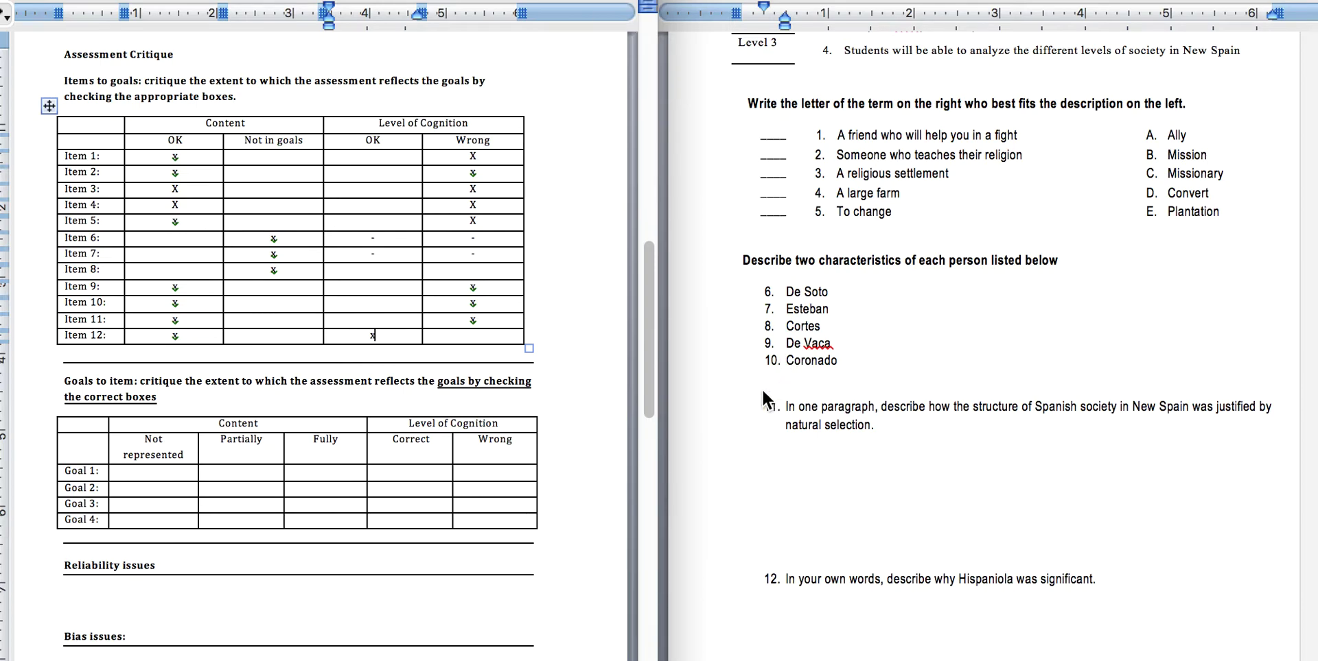
pyautogui.scroll(-2, 192, 444)
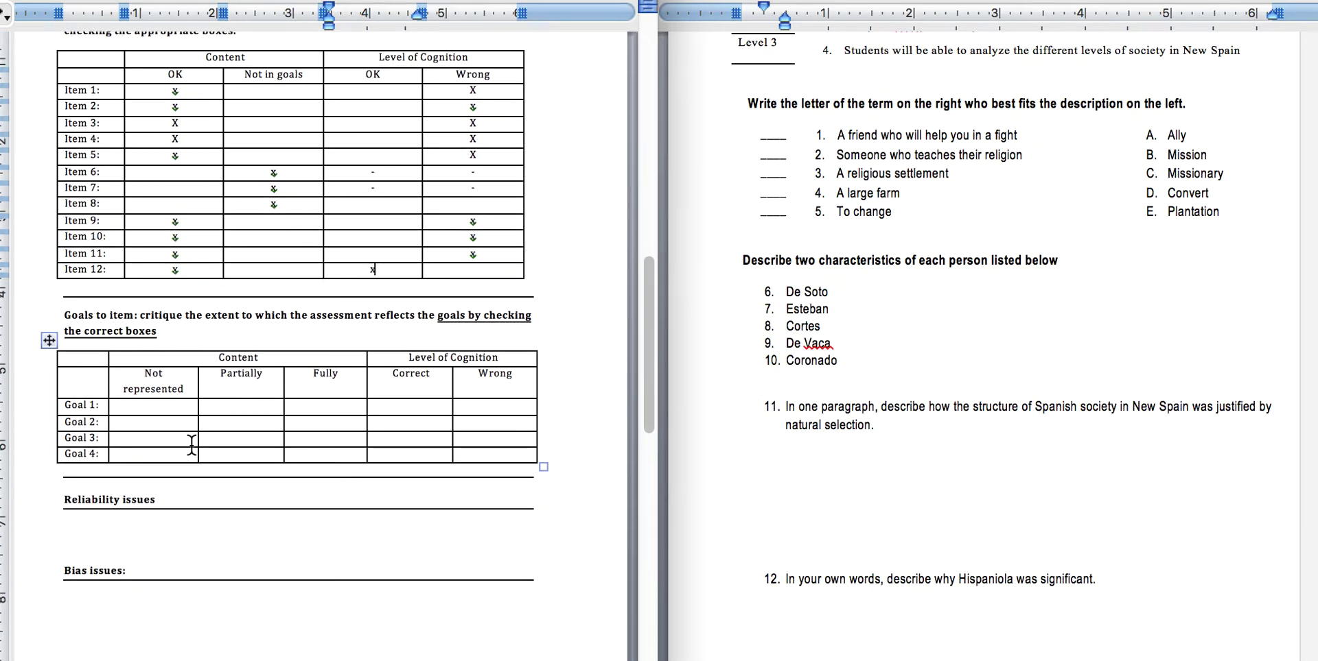
pyautogui.scroll(7, 723, 273)
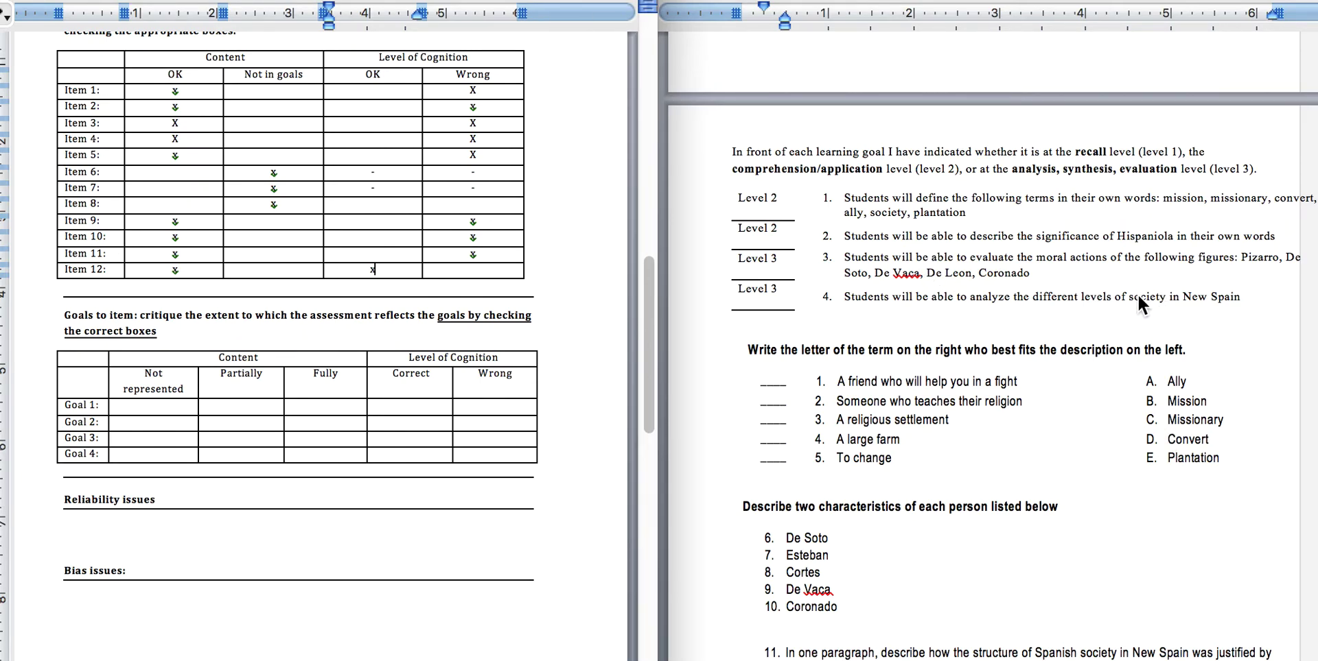
pyautogui.click(275, 409)
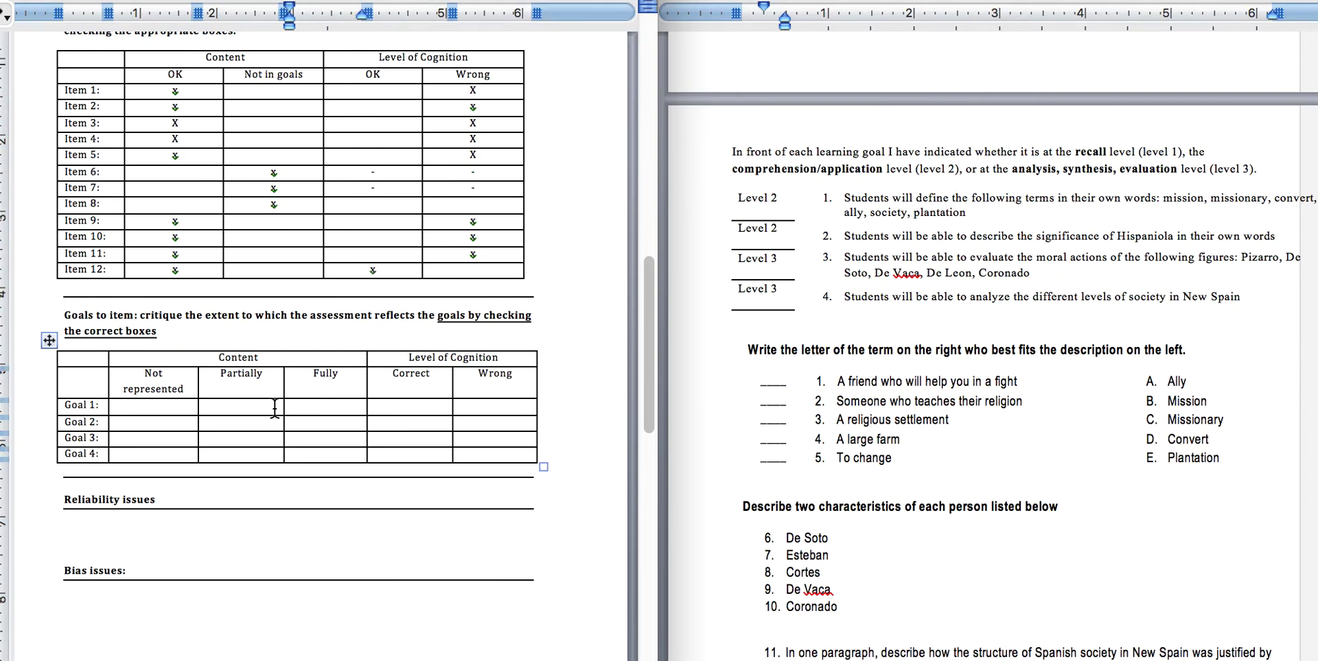
pyautogui.click(343, 406)
pyautogui.click(245, 406)
pyautogui.click(317, 409)
pyautogui.write('x')
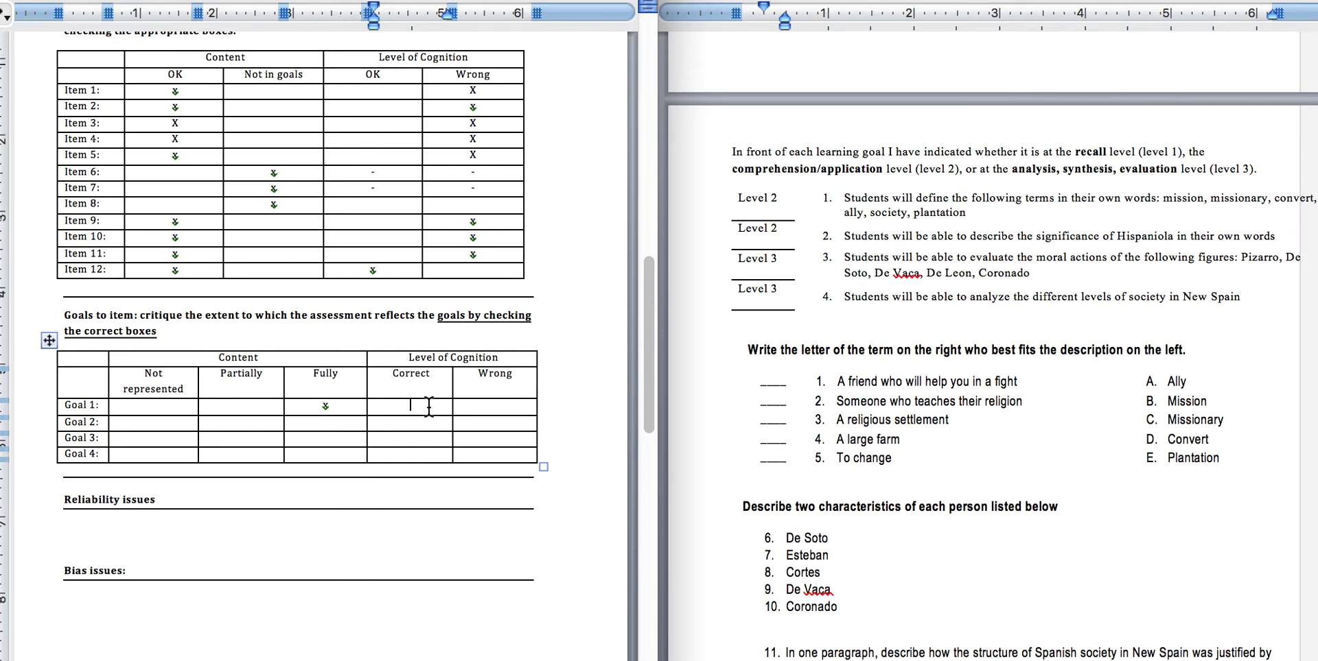
pyautogui.click(494, 408)
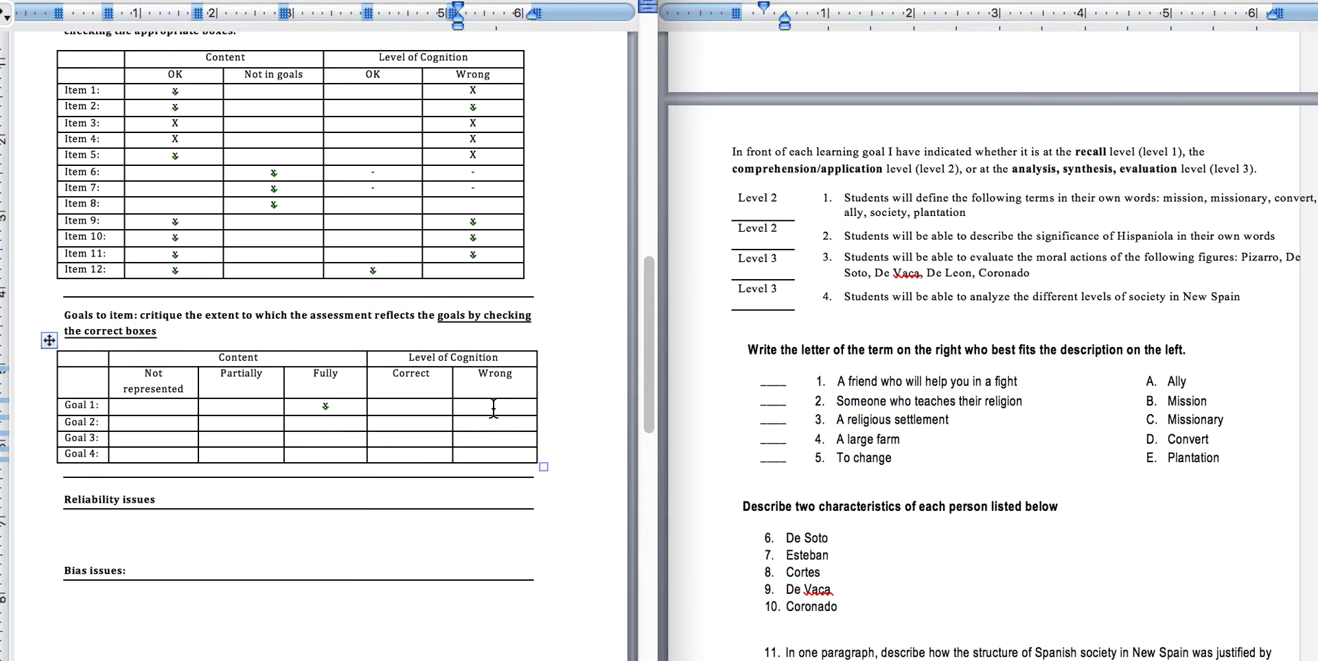
pyautogui.write('x')
# Mark Goal 2 with an x under Content Fully and an x under Level of Cognition Correct.
pyautogui.click(324, 423)
pyautogui.write('x')
pyautogui.click(417, 420)
pyautogui.write('x')
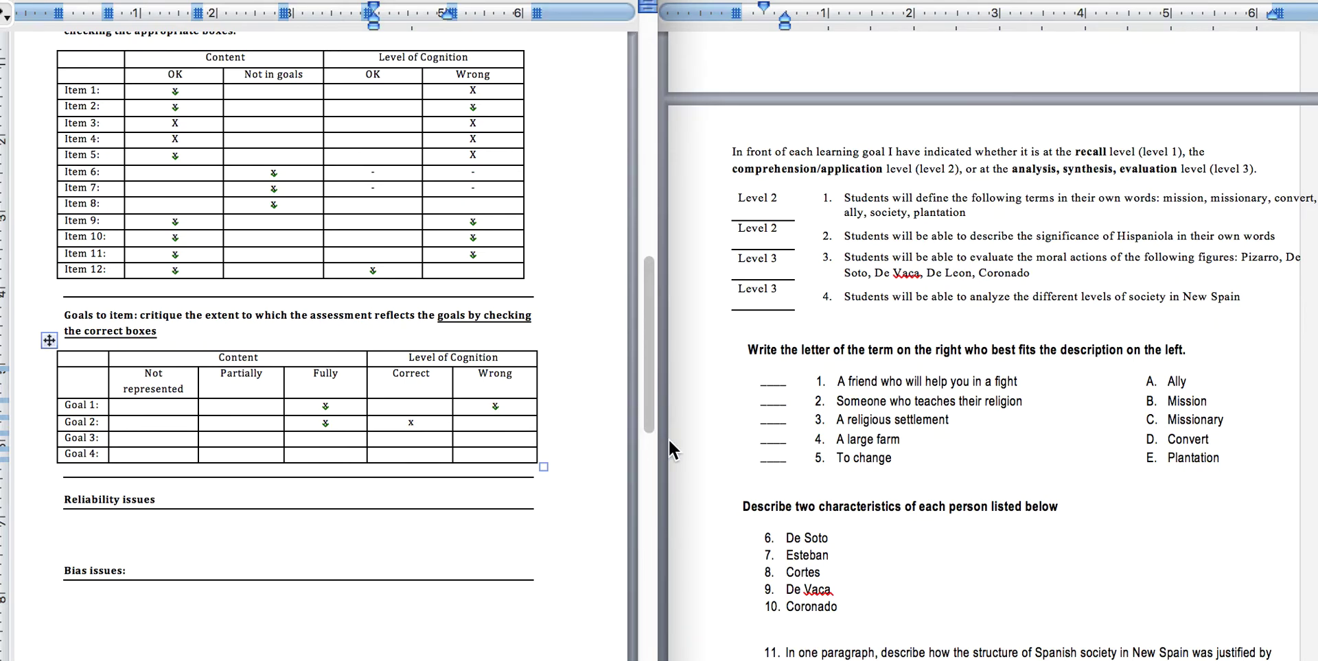
# Check Goal 3 against the test items and mark it with an x under Content Partially and Level of Cognition Wrong.
pyautogui.scroll(-5, 670, 446)
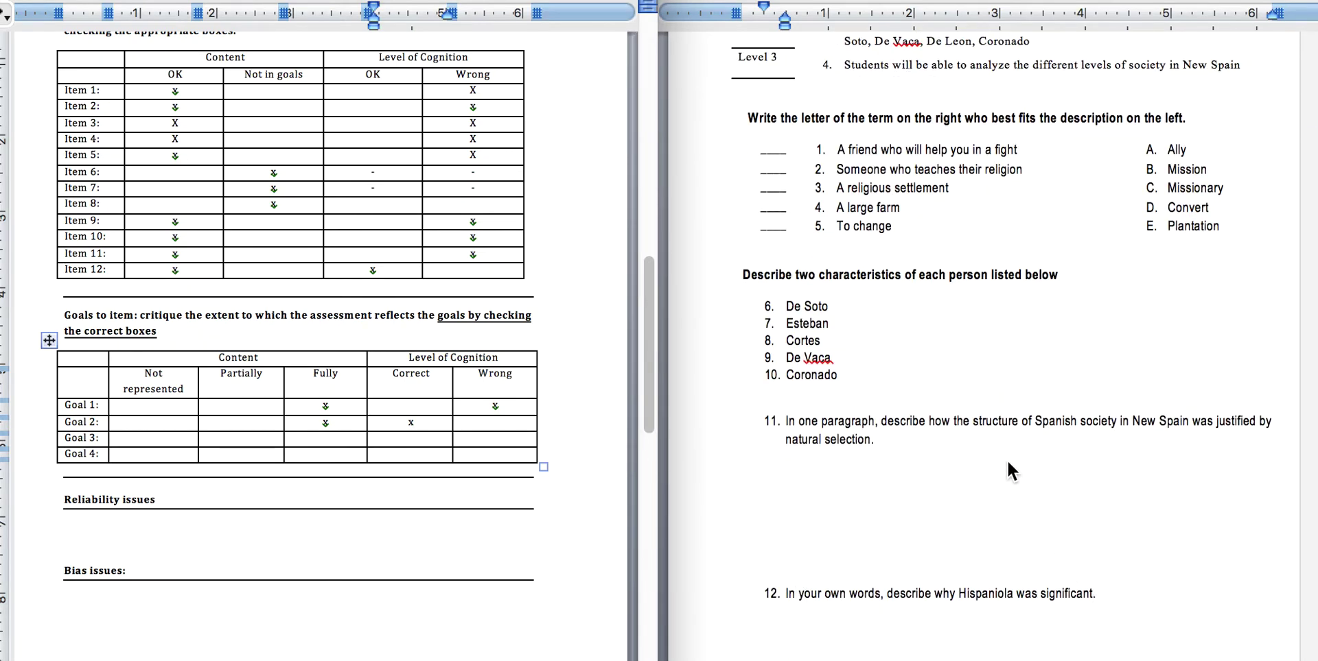
pyautogui.scroll(3, 1007, 460)
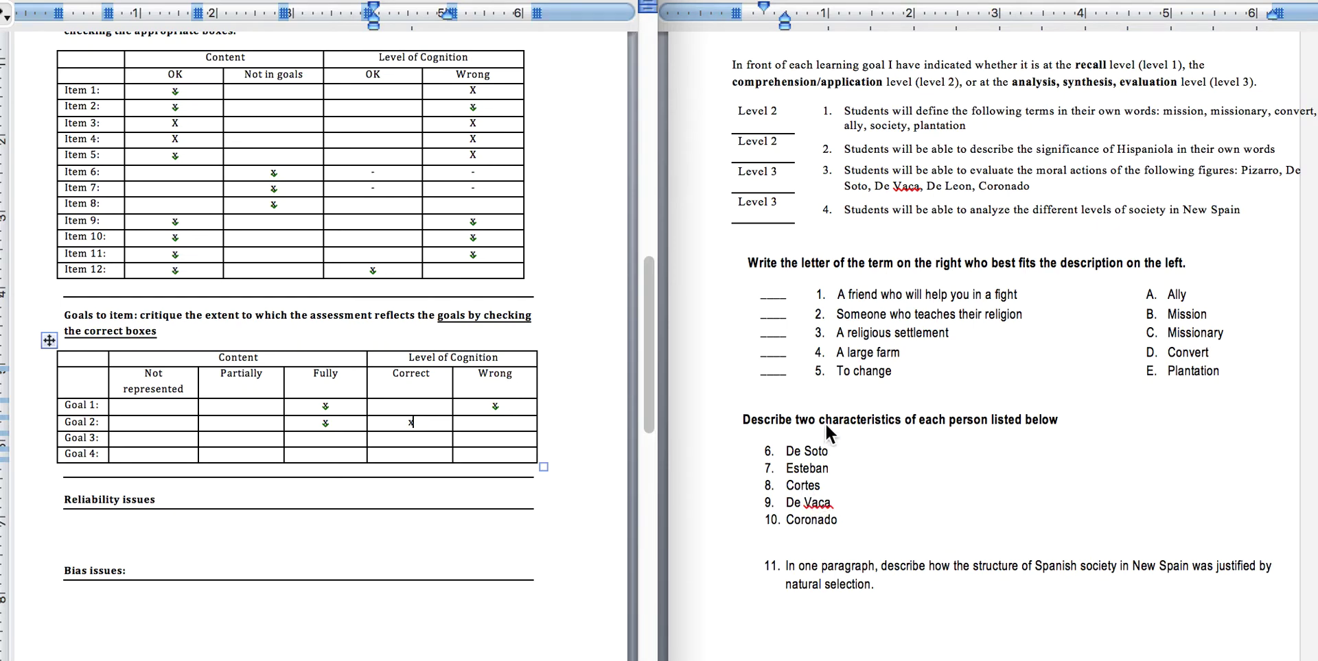
pyautogui.click(241, 439)
pyautogui.write('x')
pyautogui.click(494, 440)
pyautogui.write('x')
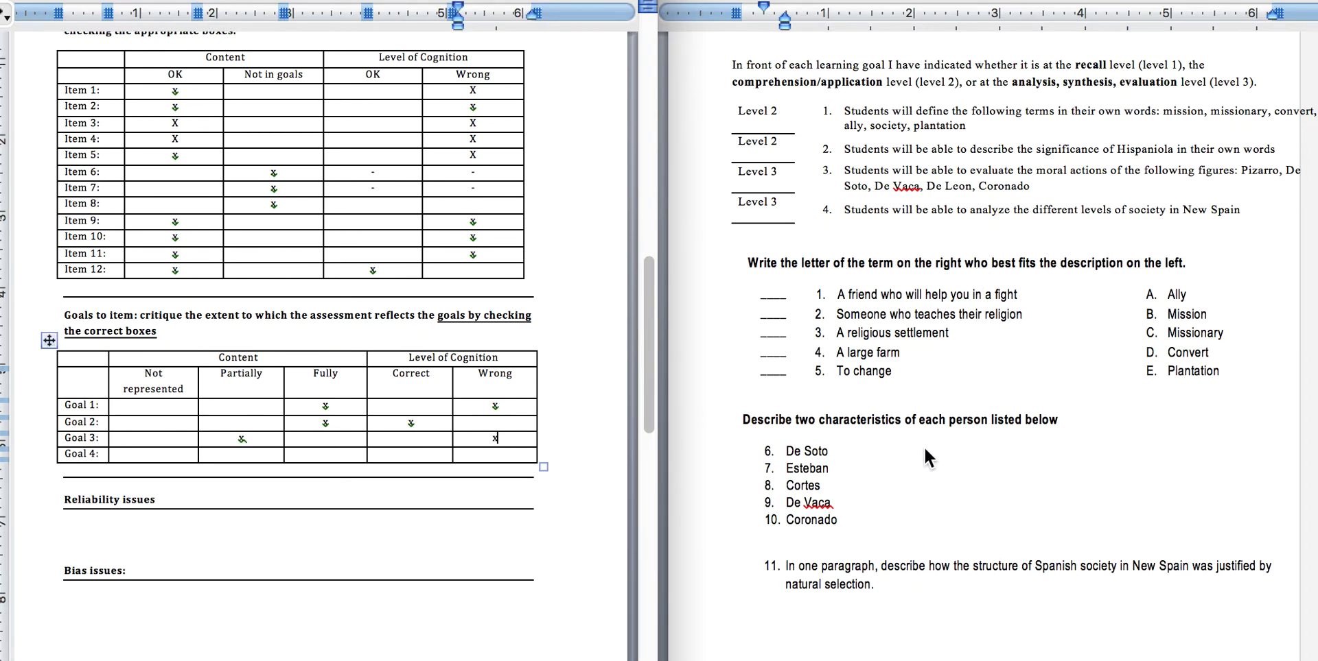
# Mark Goal 4 with an x under both Partially and Fully for Content and under Wrong for Level of Cognition, then select its two Content marks.
pyautogui.scroll(-1, 924, 446)
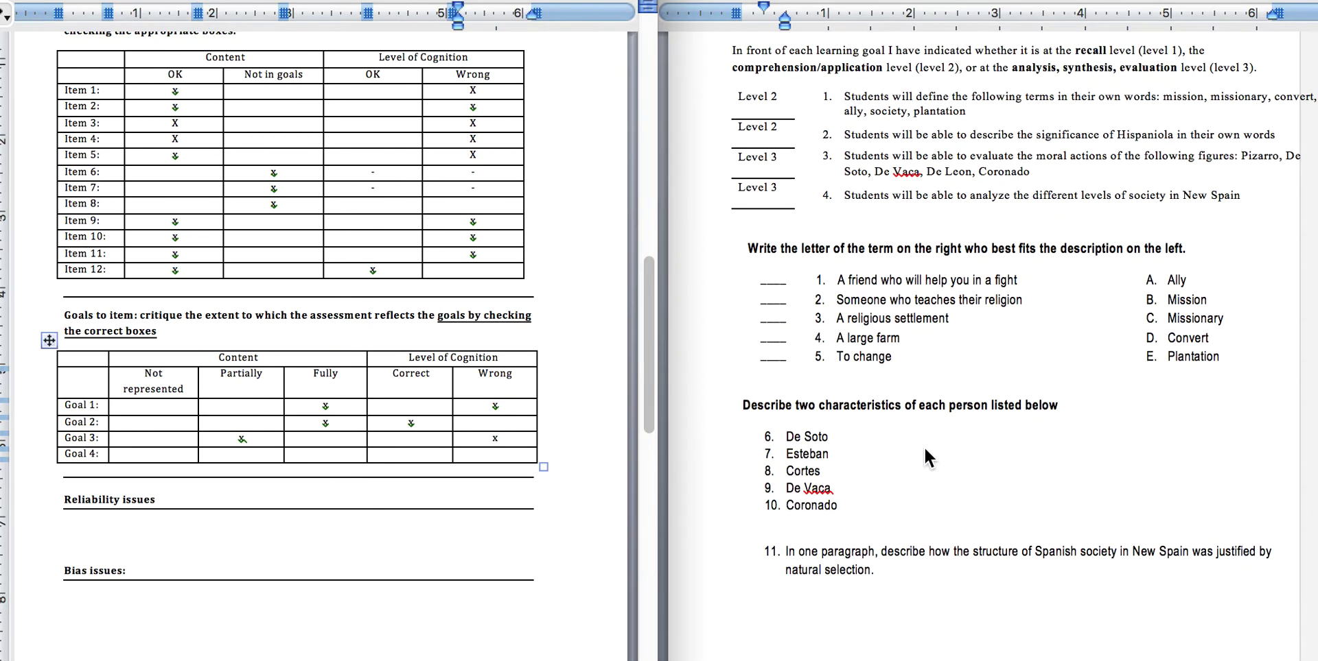
pyautogui.click(241, 454)
pyautogui.write('x')
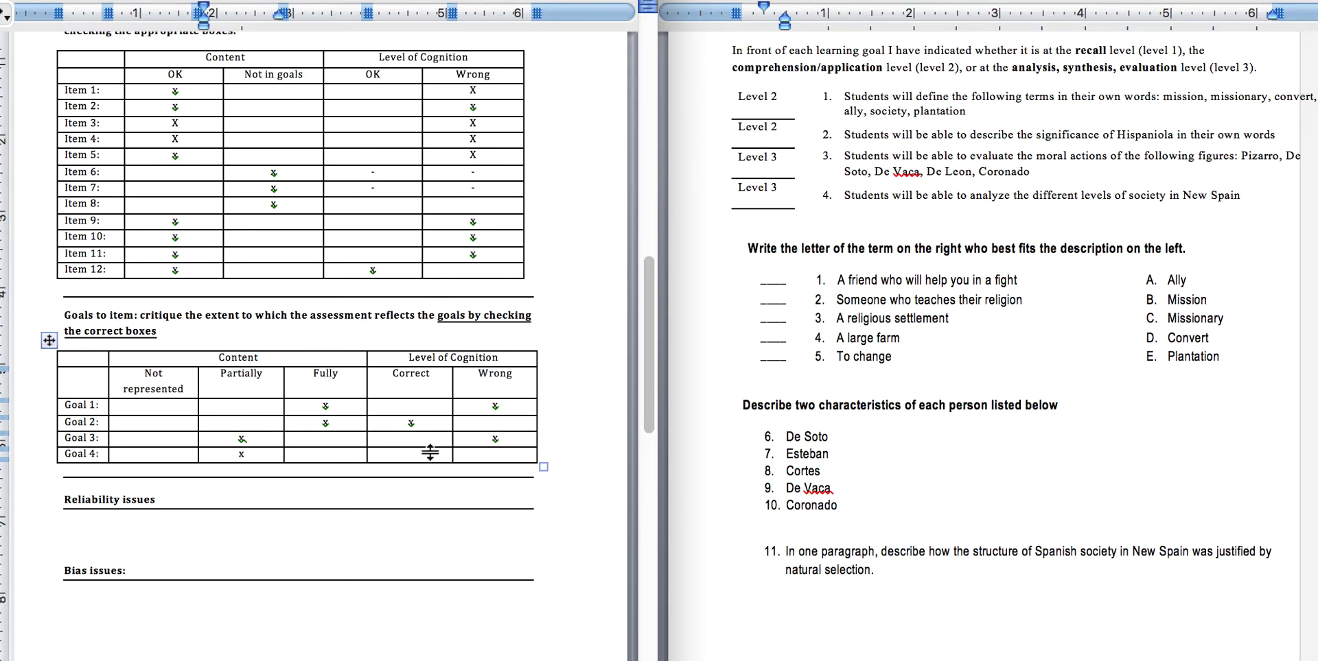
pyautogui.click(321, 455)
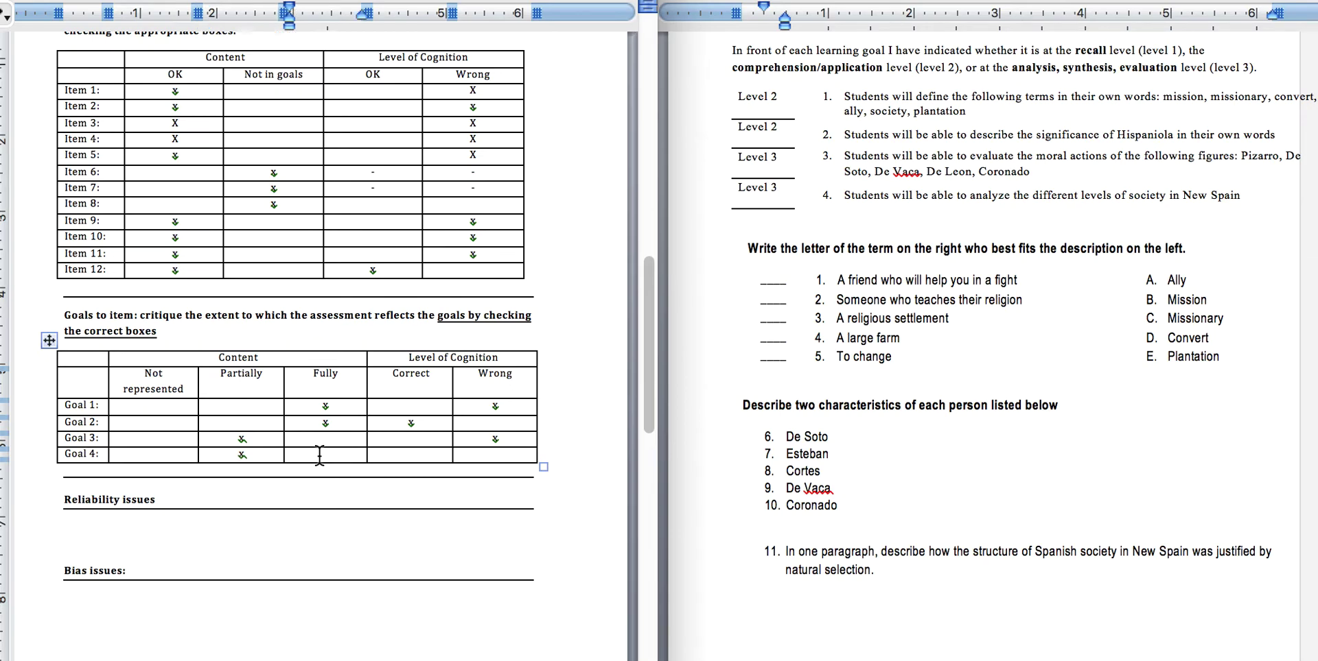
pyautogui.write('x')
pyautogui.press('BackSpace')
pyautogui.hotkey('ctrl', 'v')
pyautogui.click(487, 455)
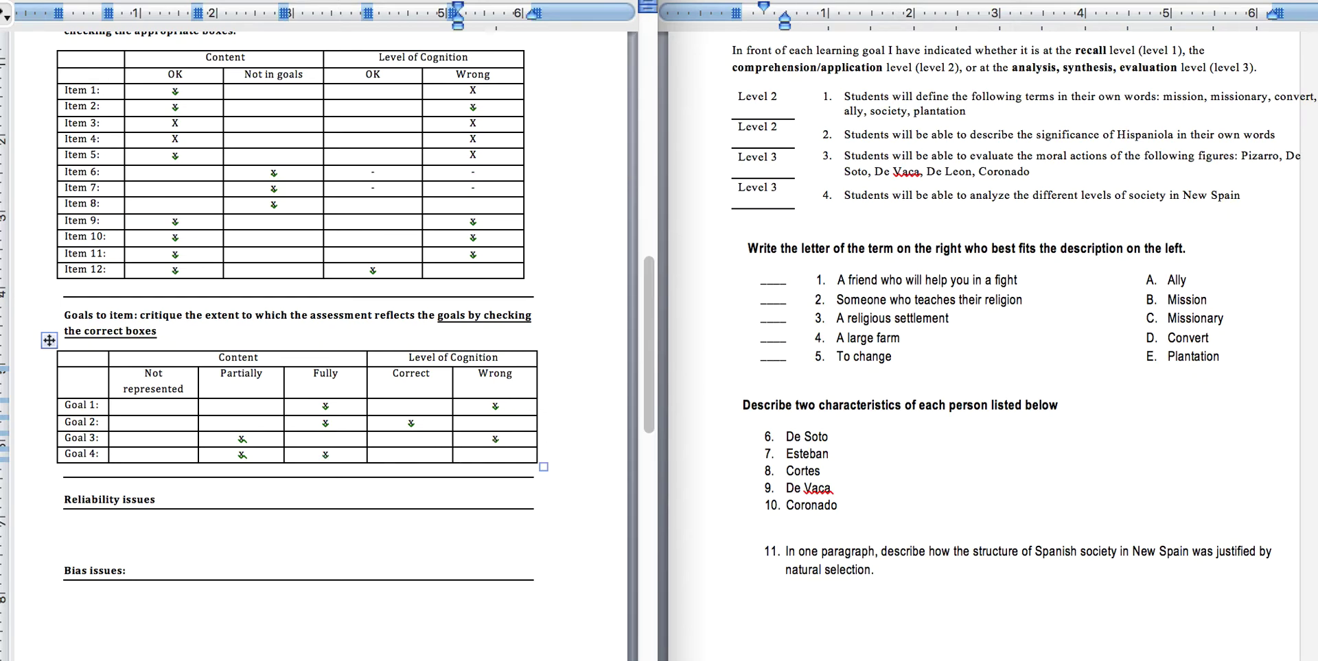
pyautogui.write('x')
pyautogui.moveTo(333, 454); pyautogui.dragTo(242, 458)
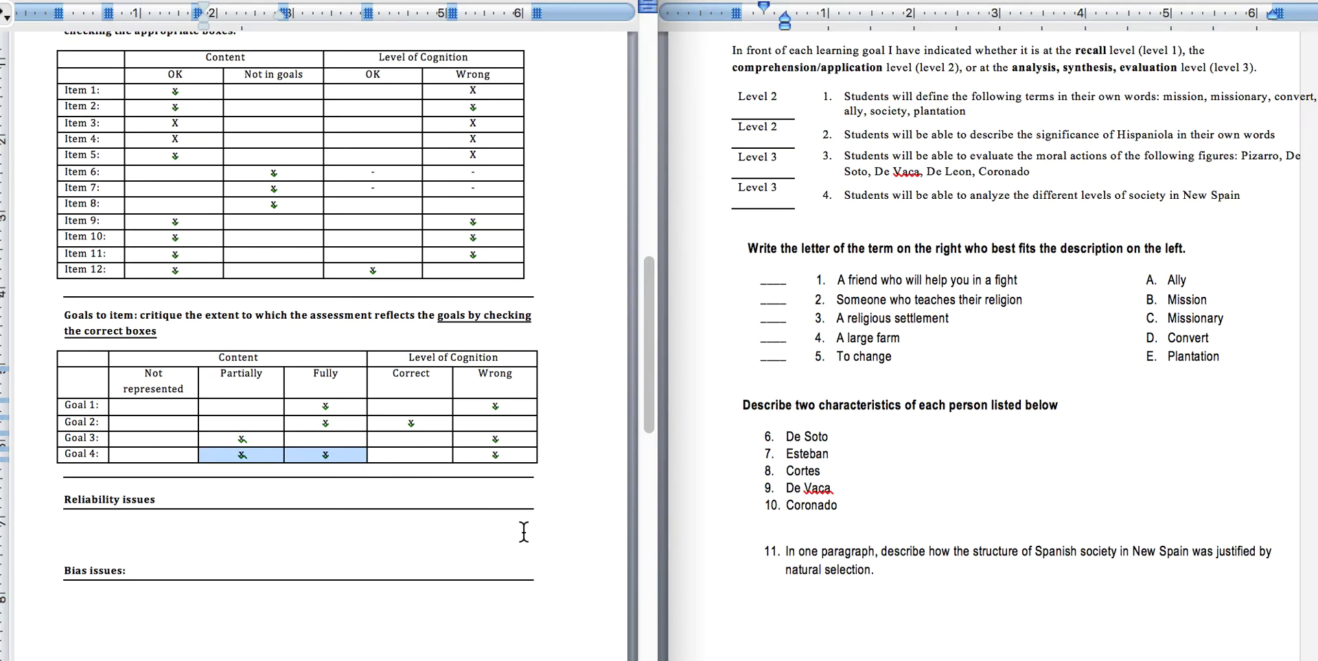
# Check the test items against the goals, then write "Length – too long, too short? → Too short" under Reliability issues.
pyautogui.scroll(-3, 737, 425)
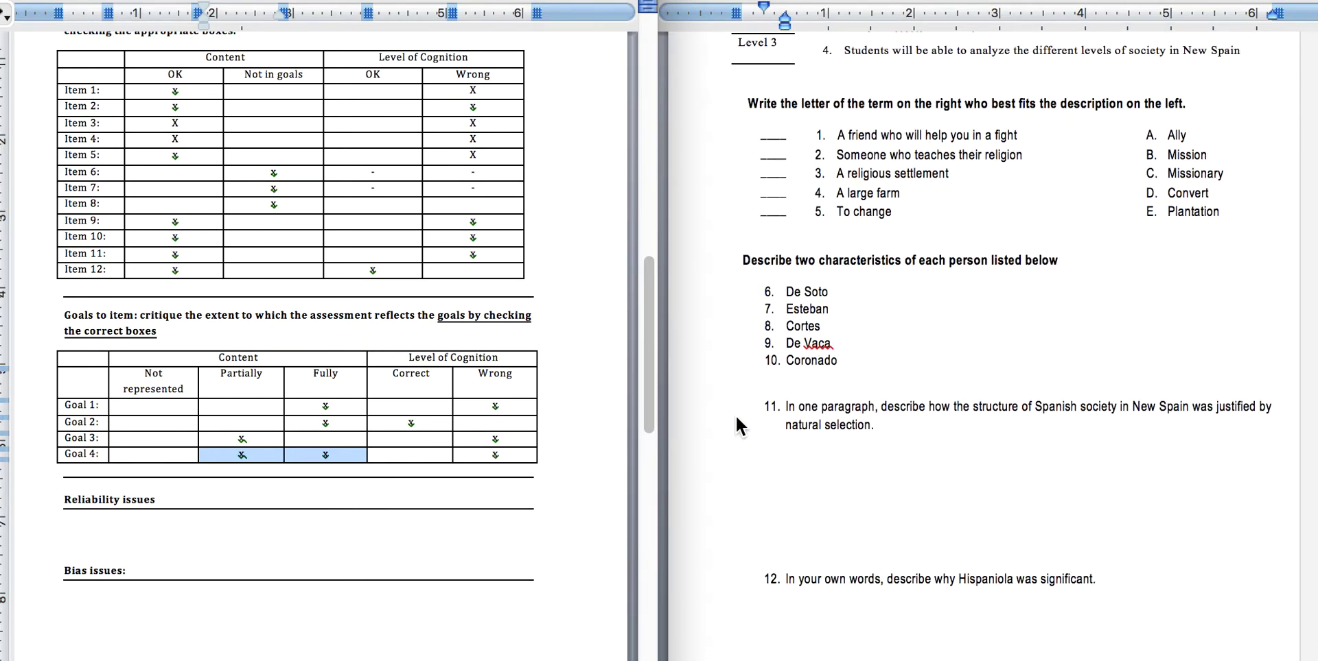
pyautogui.scroll(4, 737, 426)
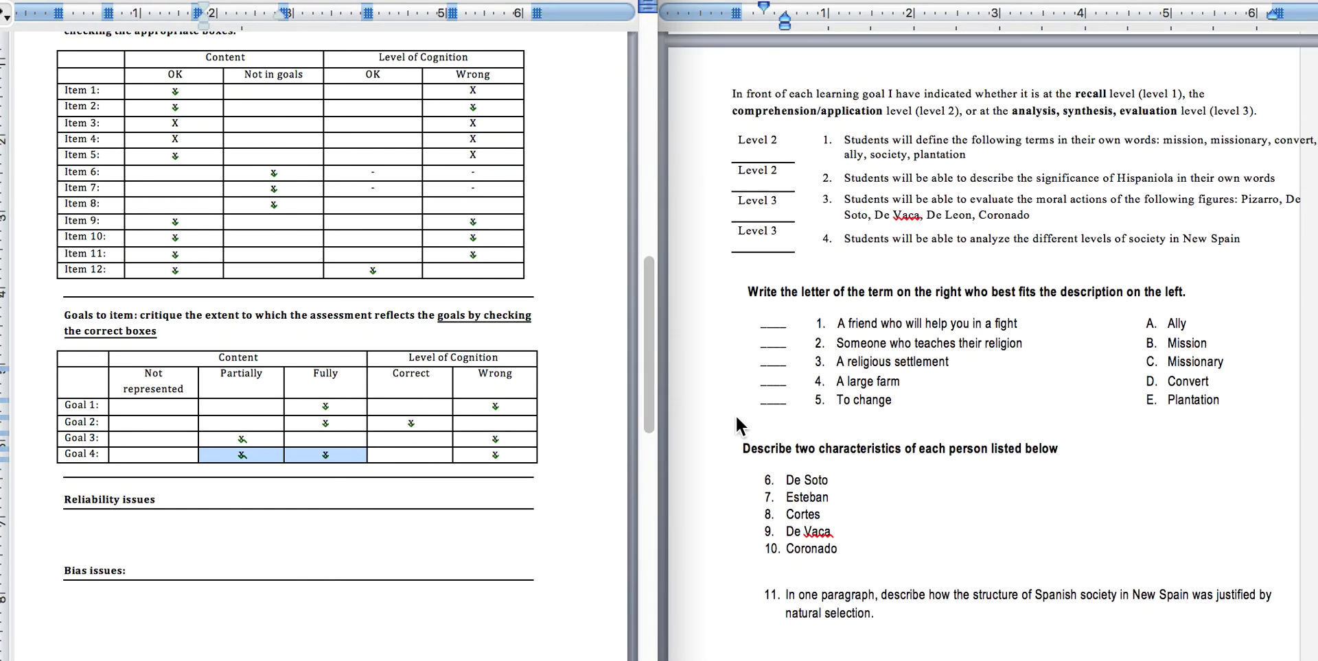
pyautogui.scroll(-2, 324, 439)
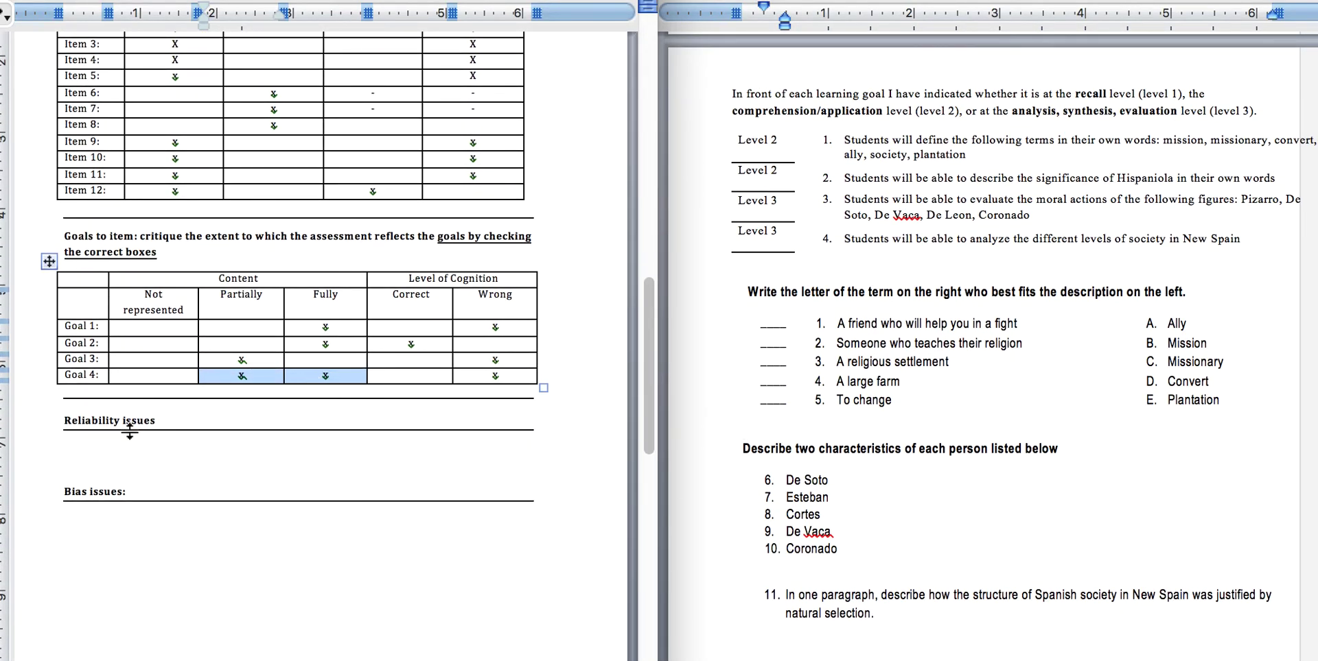
pyautogui.click(110, 444)
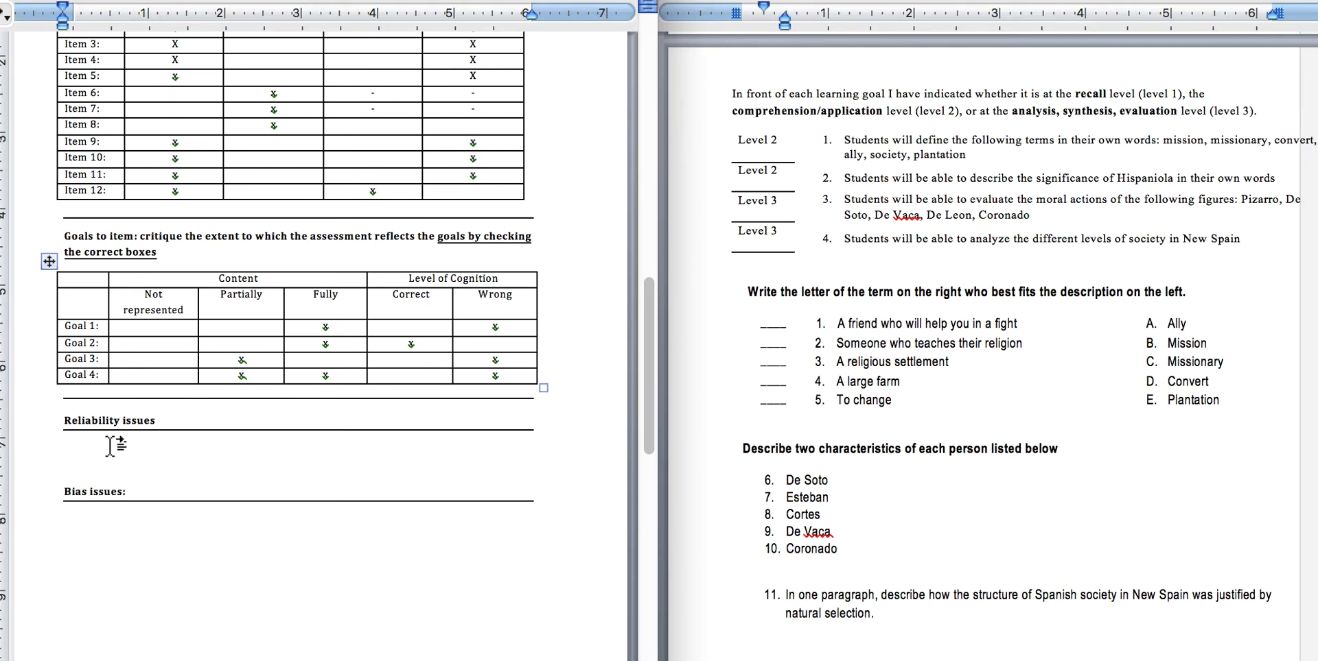
pyautogui.write('Length')
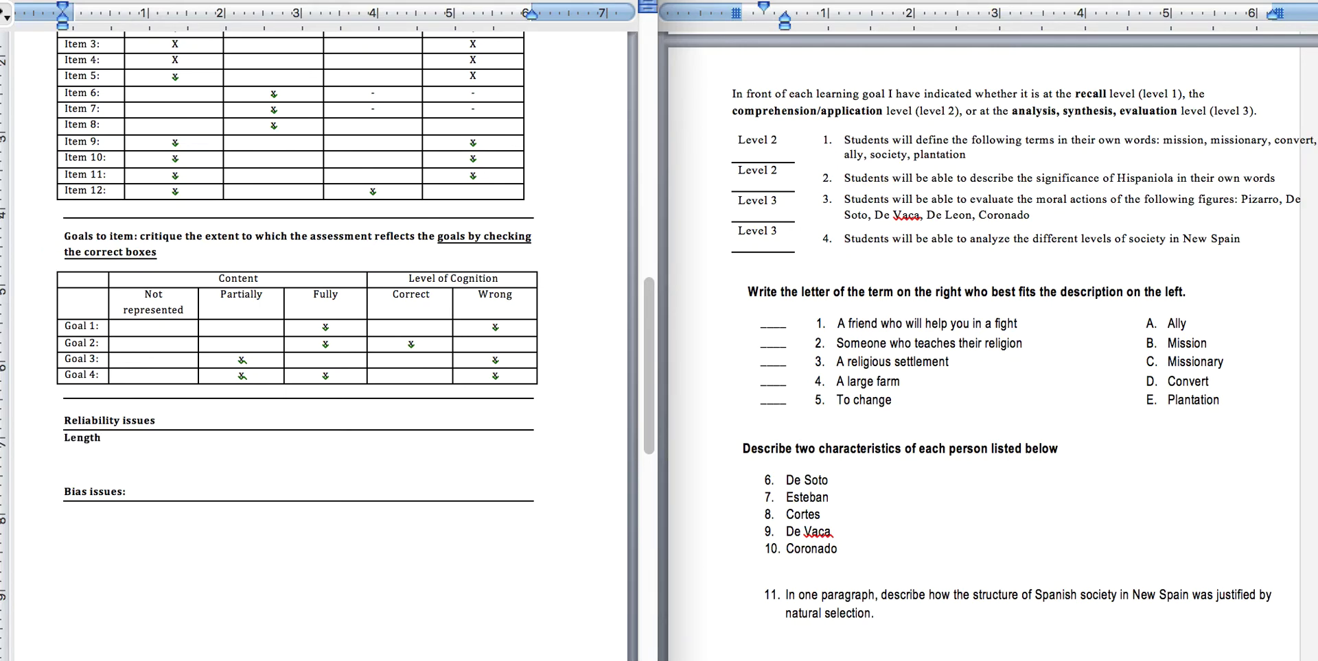
pyautogui.write(' - too long, too sh')
pyautogui.write('ort?')
pyautogui.write(' --> ')
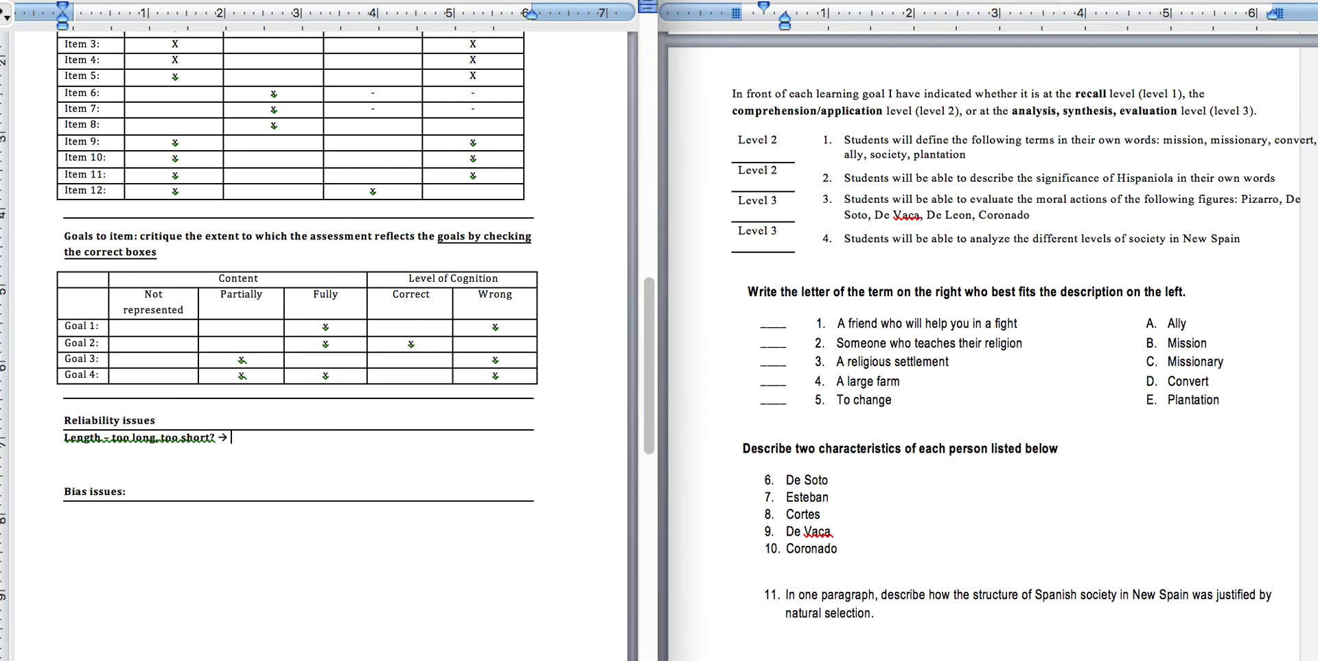
pyautogui.write('Too short')
# Under Reliability issues, add "Items number 11 and 12 are open-ended – too subjective and need more structure" and "Guessing: 1-5 have a strong guessing factor".
pyautogui.click(74, 467)
pyautogui.scroll(-5, 735, 499)
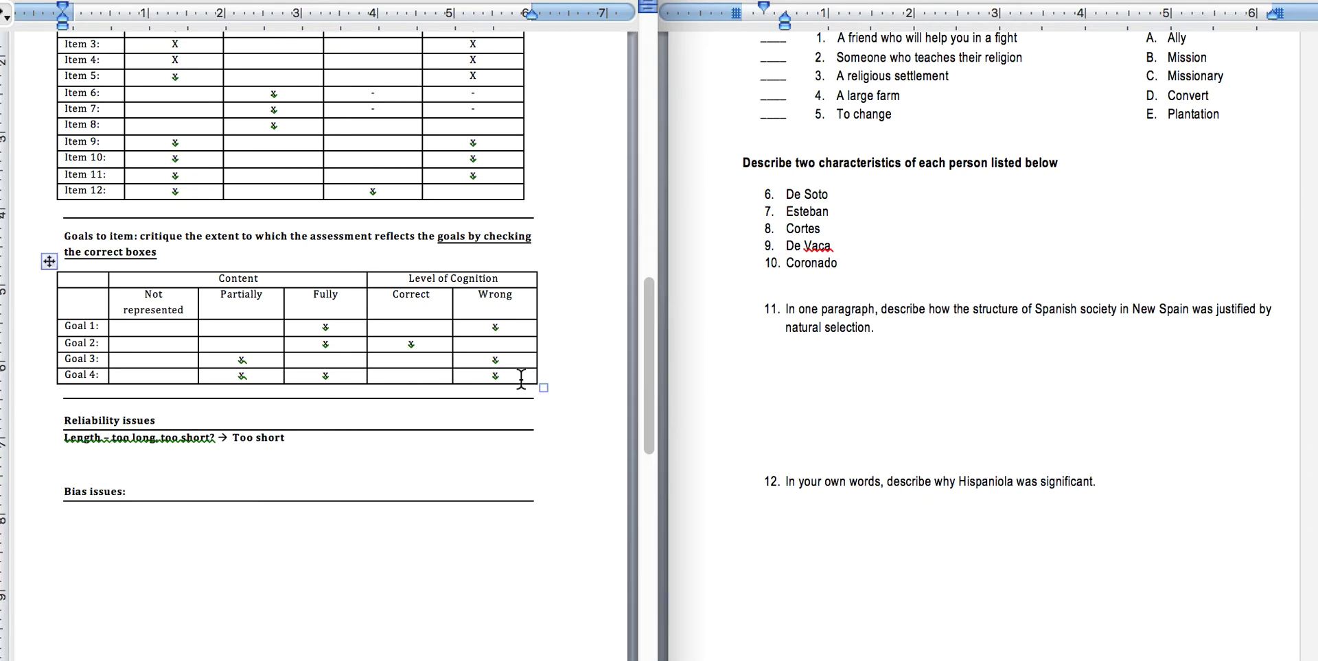
pyautogui.click(823, 307)
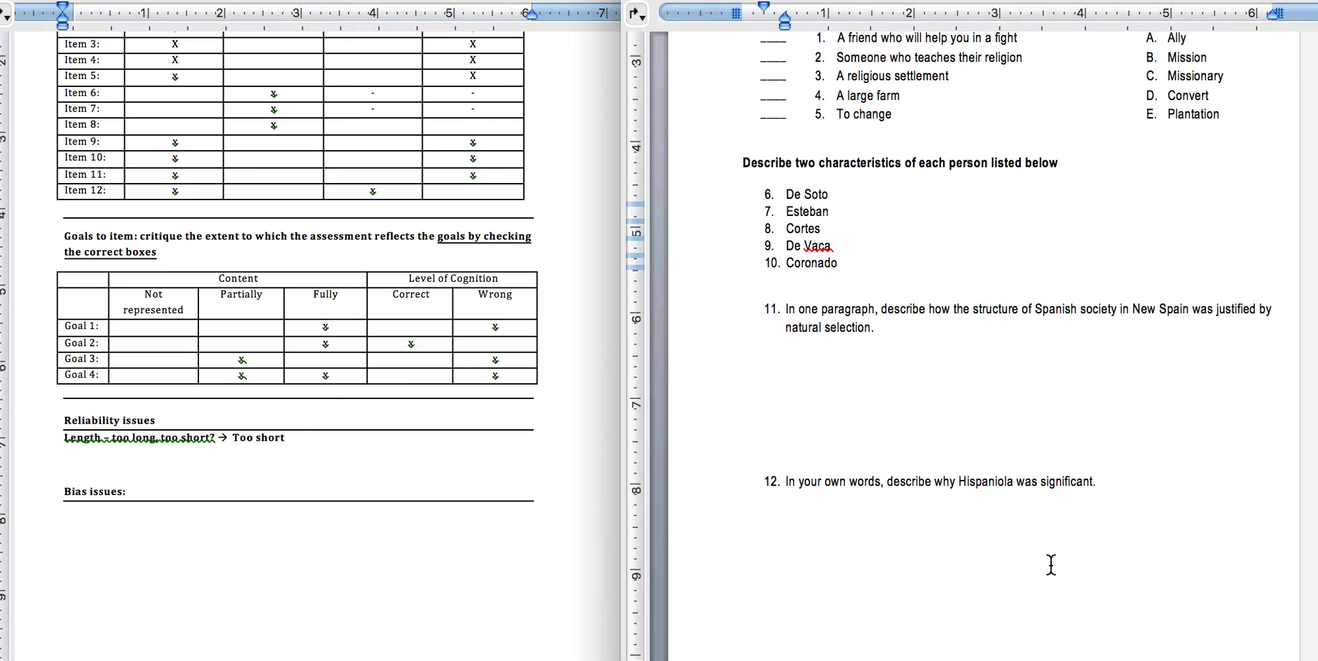
pyautogui.click(84, 462)
pyautogui.click(306, 439)
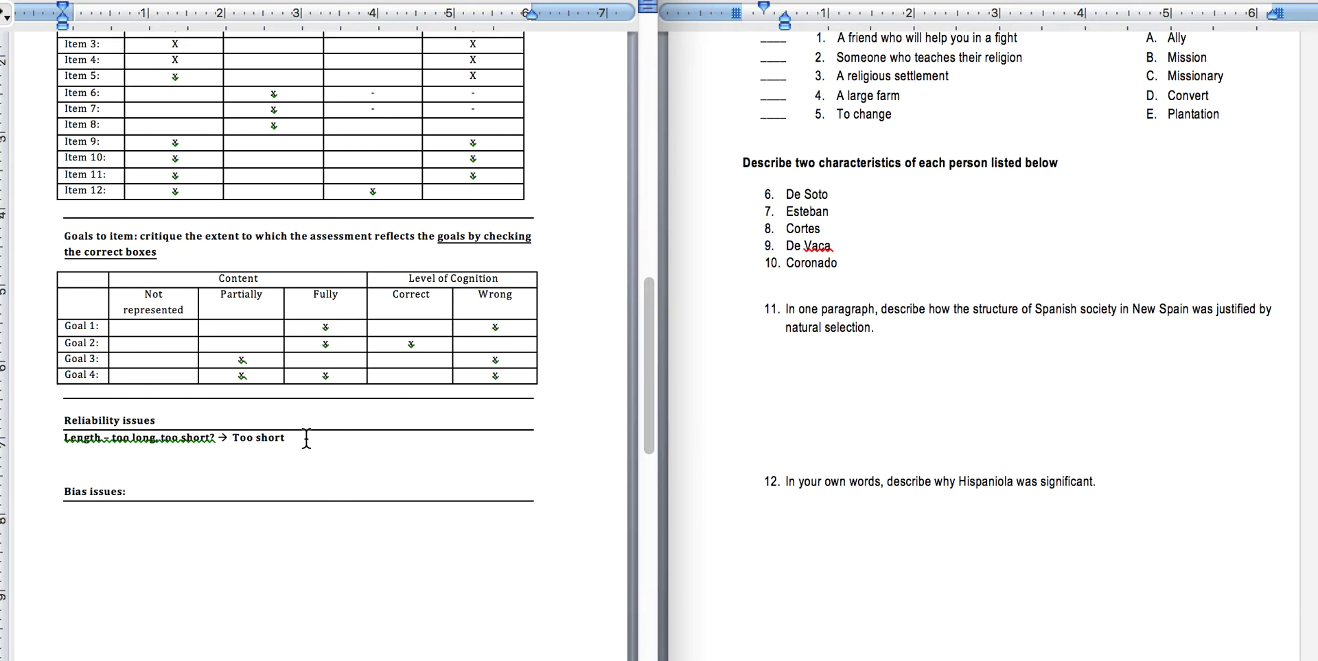
pyautogui.press('Down')
pyautogui.write('Items number 11 and 12 are open')
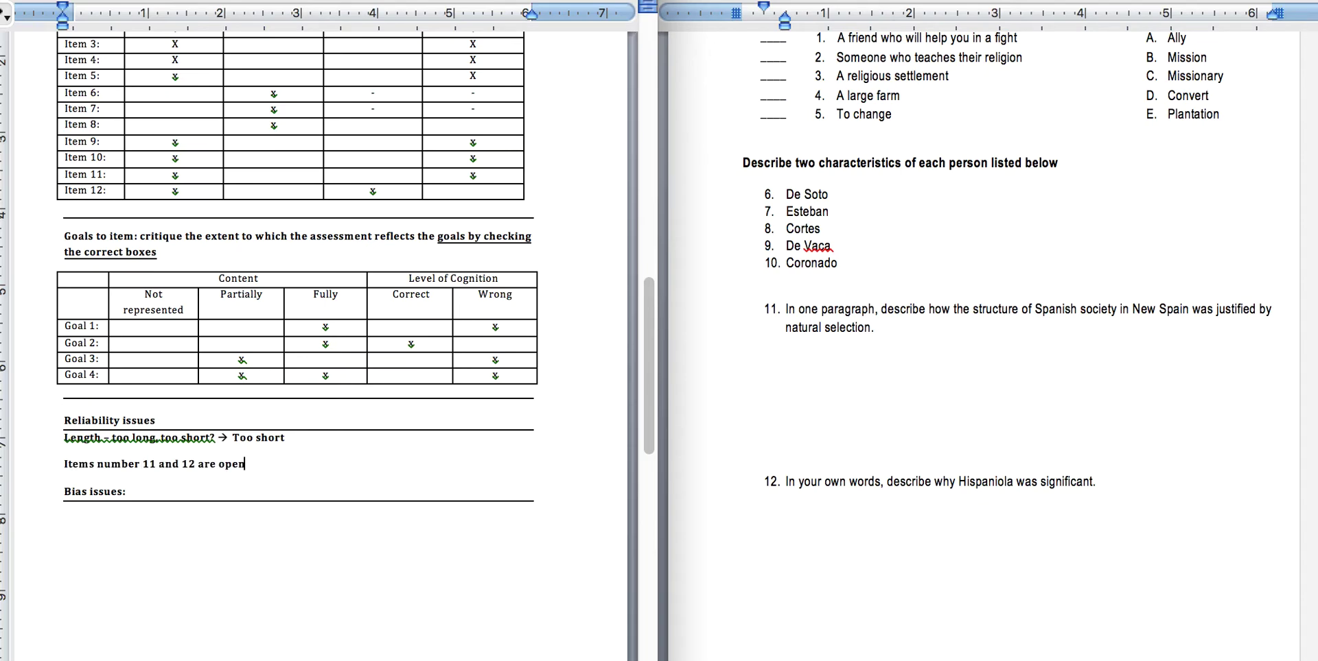
pyautogui.write('-ended - too subjective and nee')
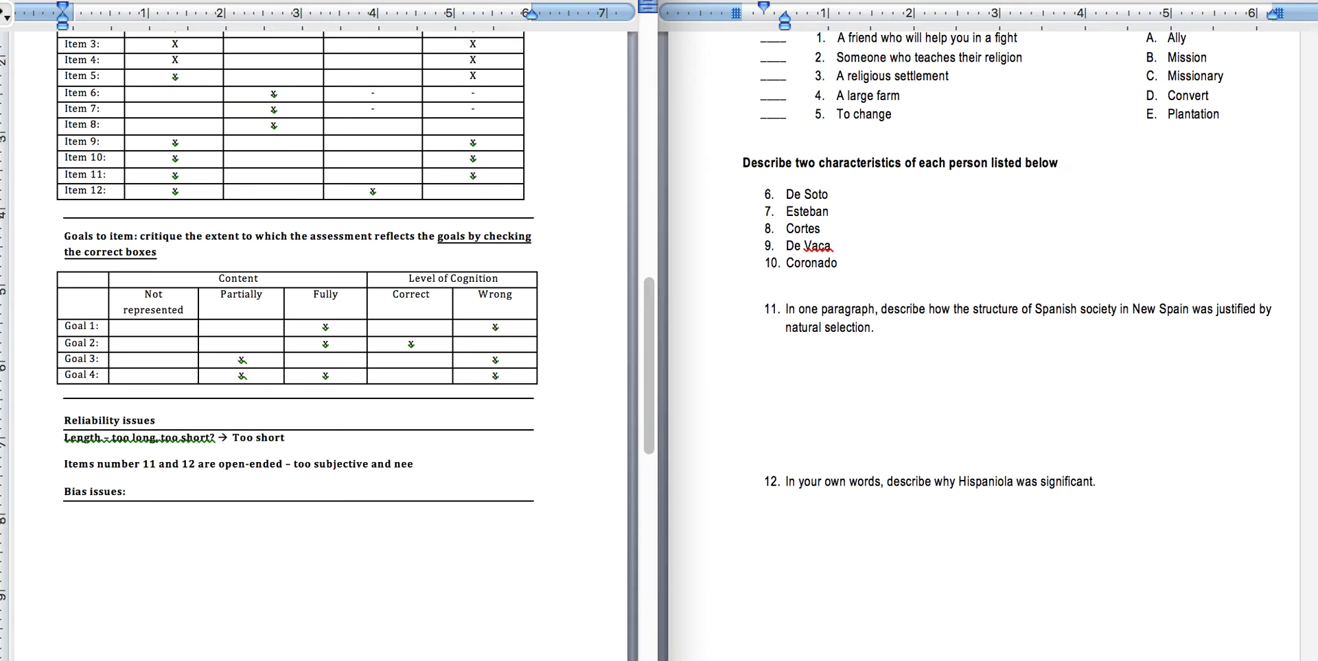
pyautogui.write('d more structure')
pyautogui.press('Return')
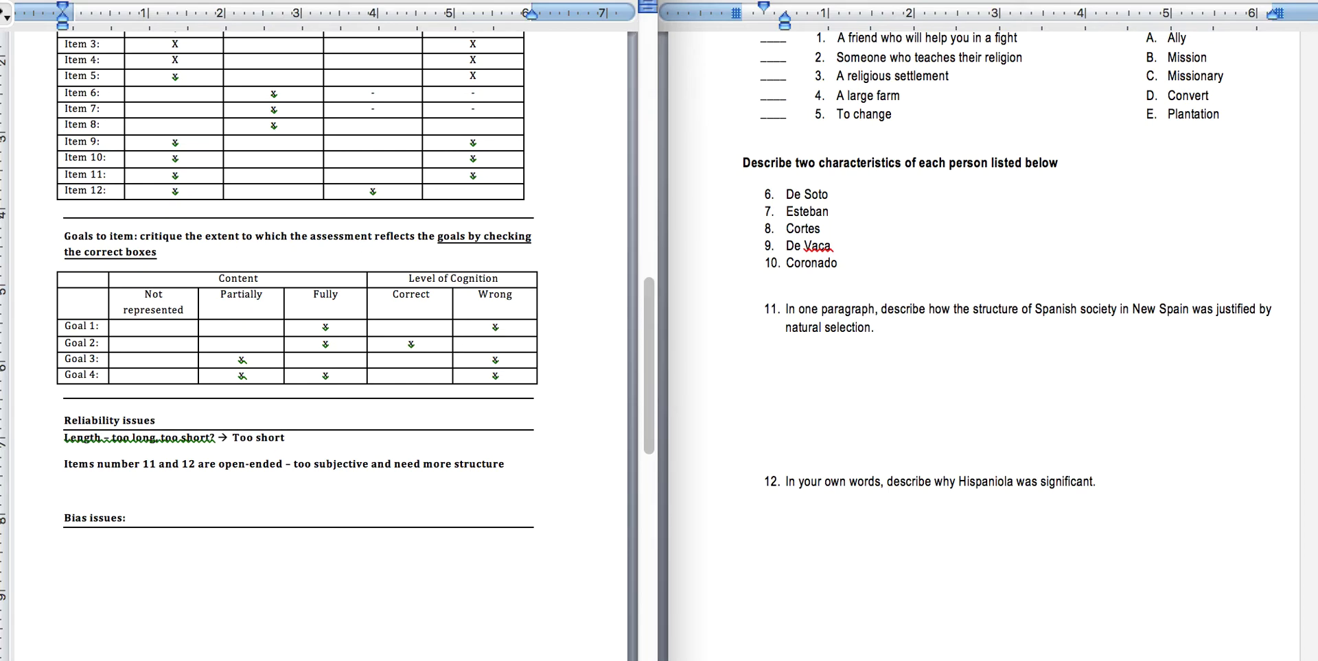
pyautogui.write('Guessing: 1-5 have a strong guessing factor')
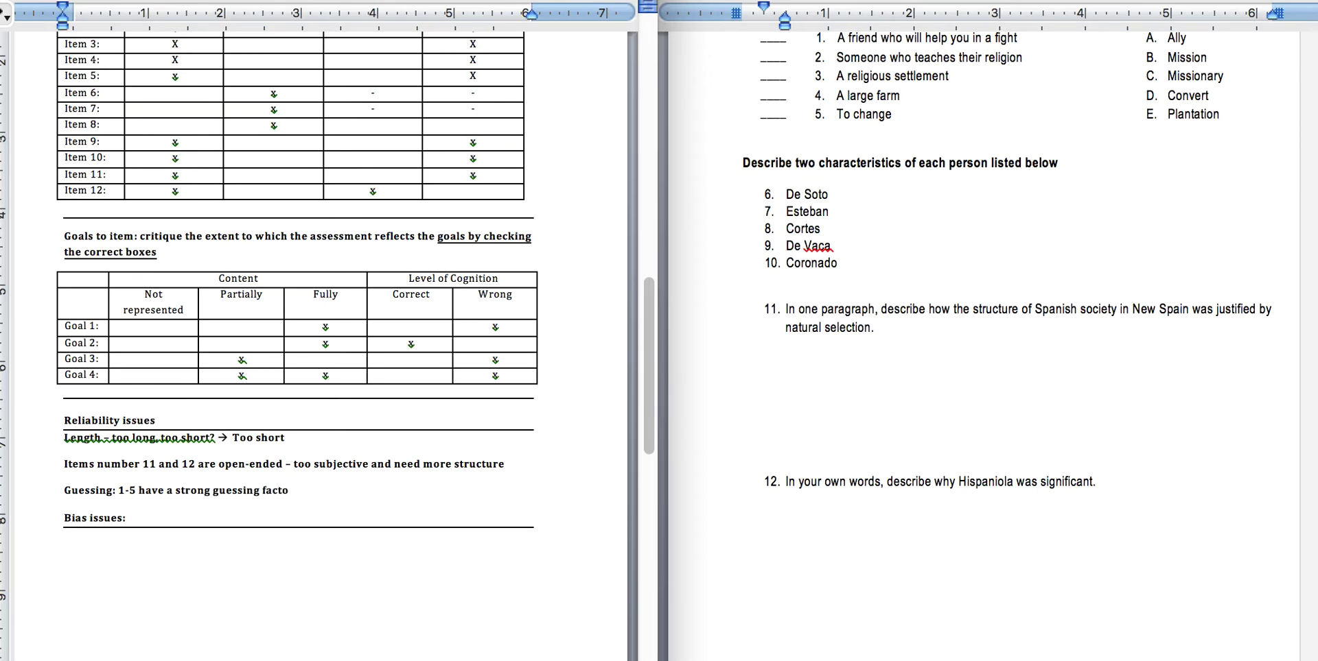
# Check the wording of item 11 and write "Offensiveness in # 11 – natural selection is 'justified'" under Bias issues.
pyautogui.click(115, 553)
pyautogui.moveTo(875, 323); pyautogui.dragTo(686, 326)
pyautogui.click(129, 558)
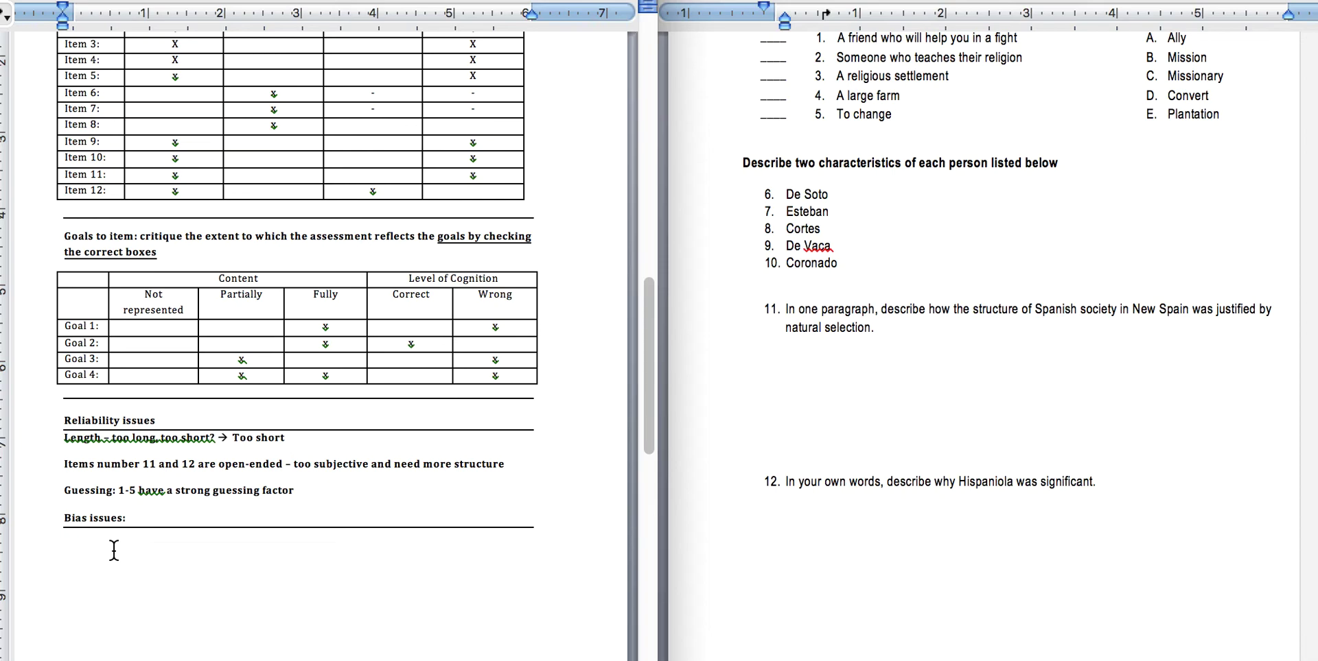
pyautogui.write('Offensiveness in # 13')
pyautogui.press('BackSpace')
pyautogui.write('1 - natural selection is')
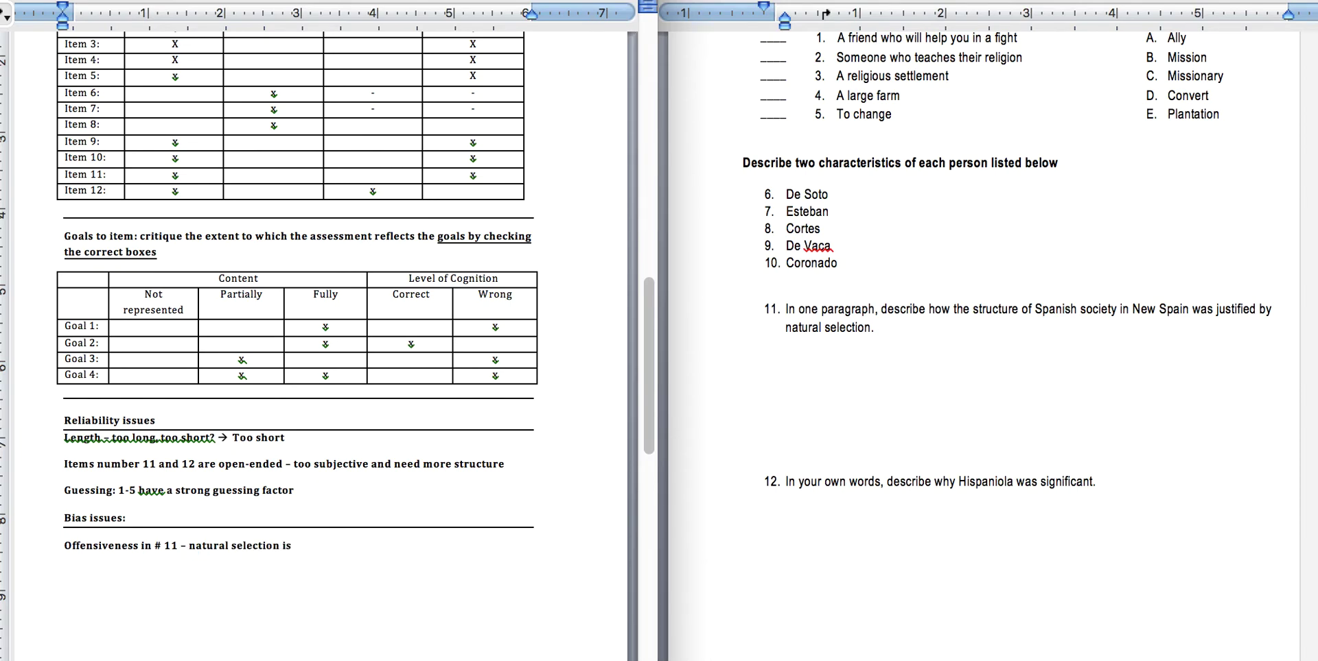
pyautogui.write(" 'justified'")
# Add a second bias note reading "Penalization in # 11 – natural selection may not be understood by many students.".
pyautogui.press('Return')
pyautogui.write('Penalization in')
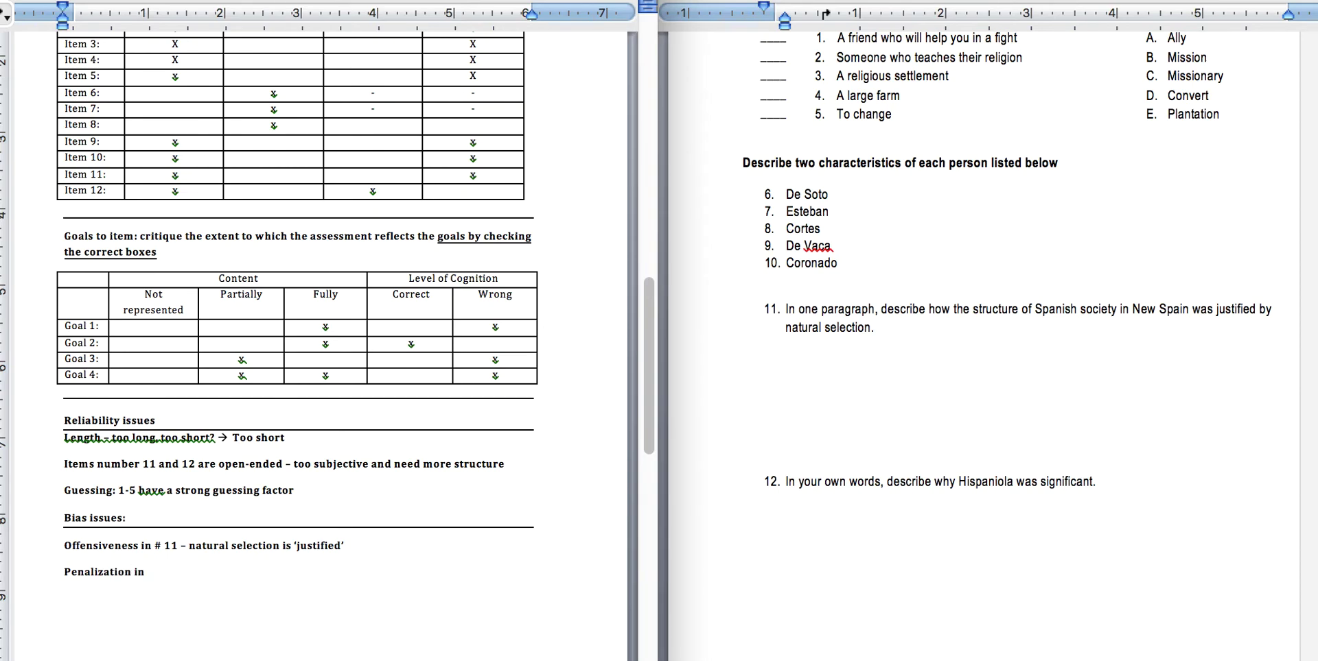
pyautogui.write(' # 11 -')
pyautogui.write(' natural s')
pyautogui.write('election')
pyautogui.write(' may not be unde')
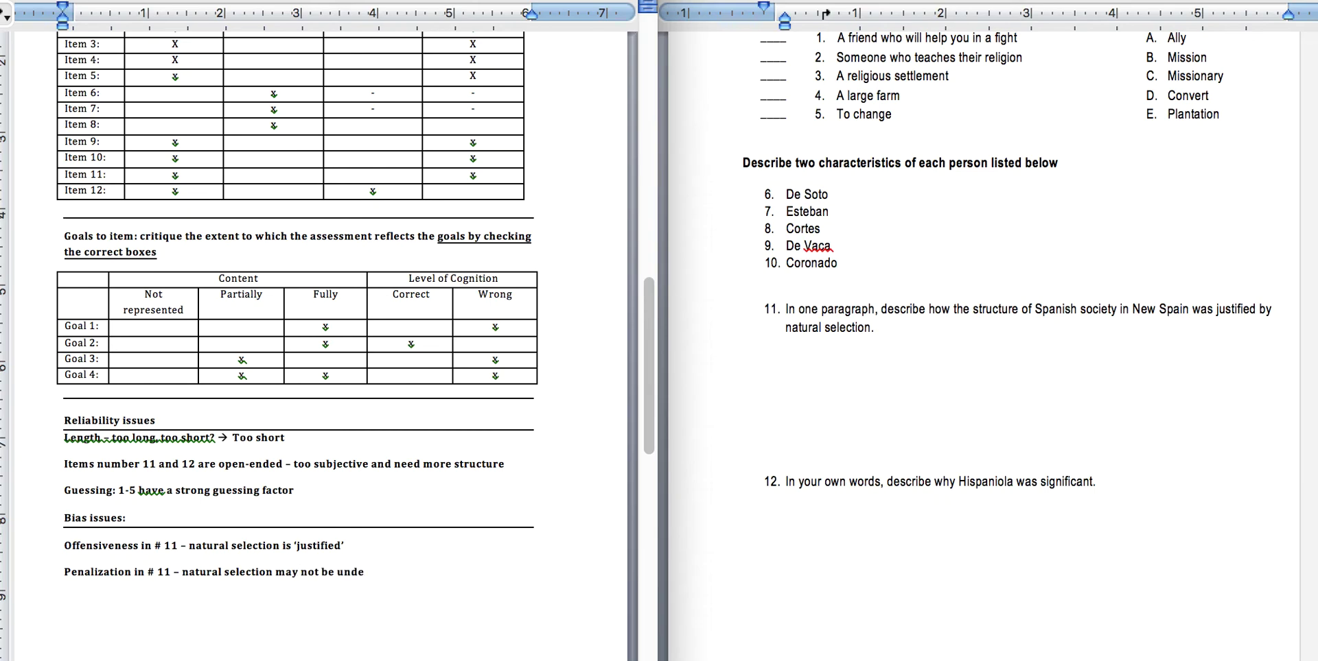
pyautogui.write('rstood by many students.')
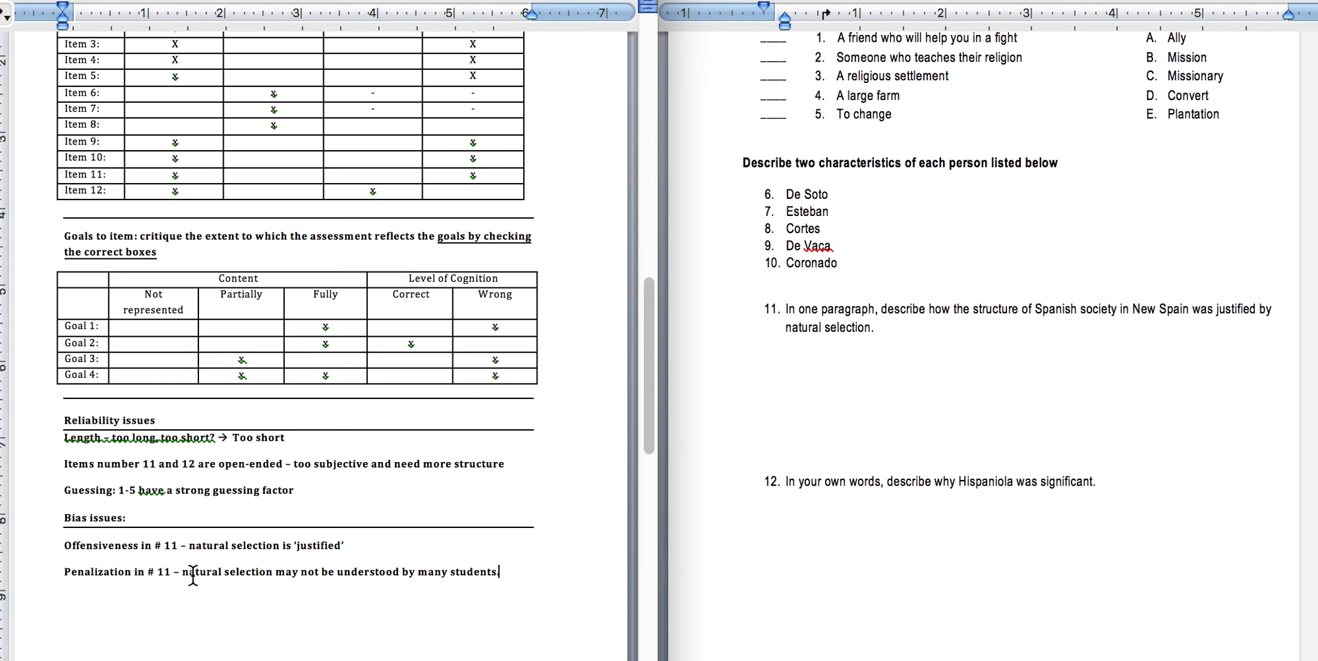
# Compare the penalization note with the wording of test item 11, and look back over the completed critique tables.
pyautogui.moveTo(63, 573); pyautogui.dragTo(504, 580)
pyautogui.press('super+shift+x')
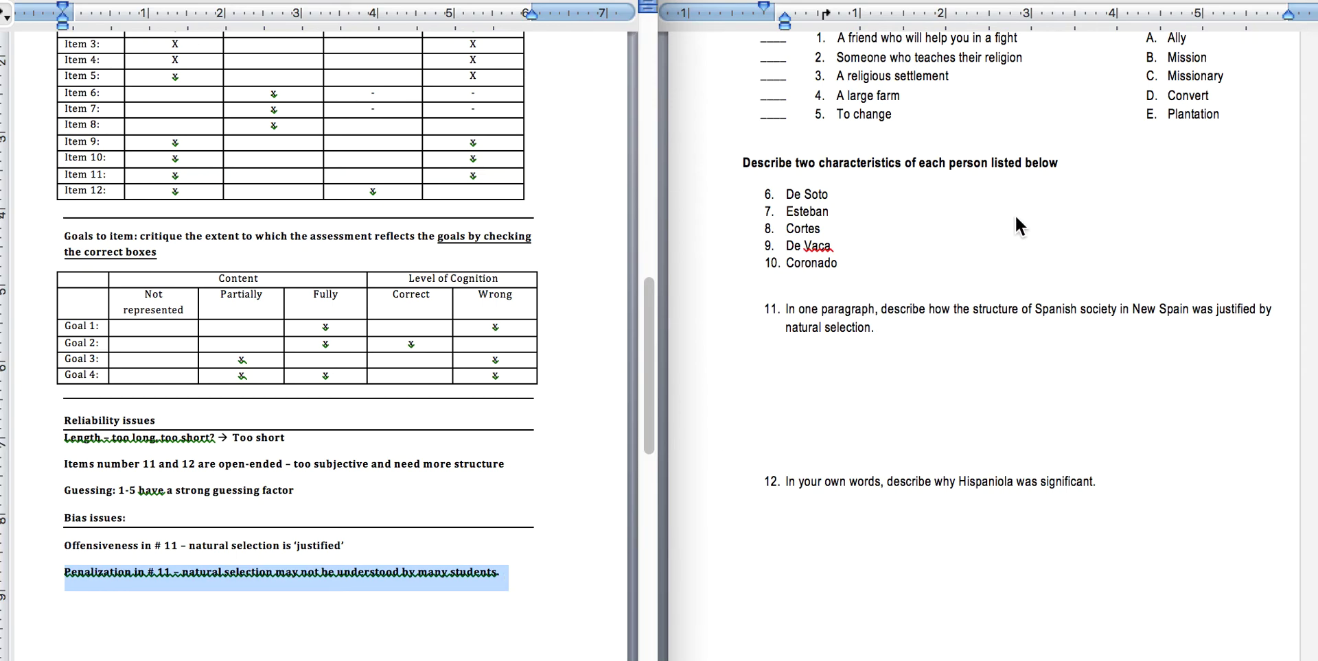
pyautogui.click(954, 311)
pyautogui.tripleClick(954, 312)
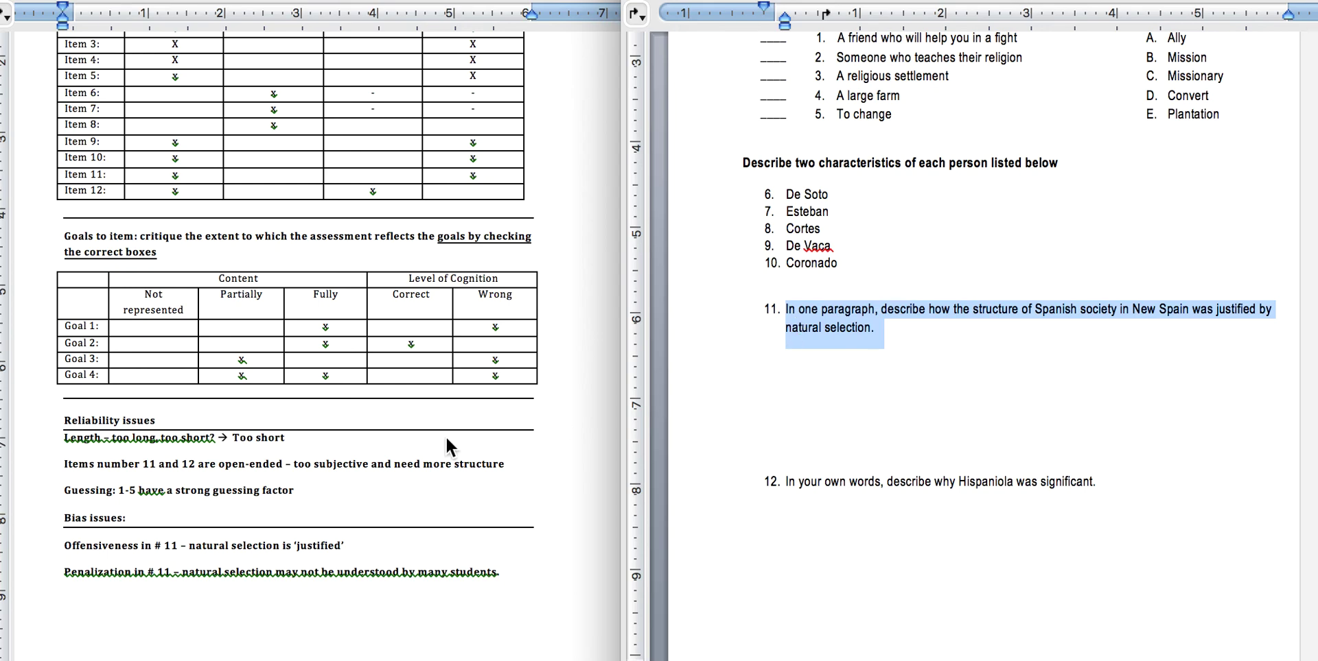
pyautogui.click(290, 566)
pyautogui.click(245, 572)
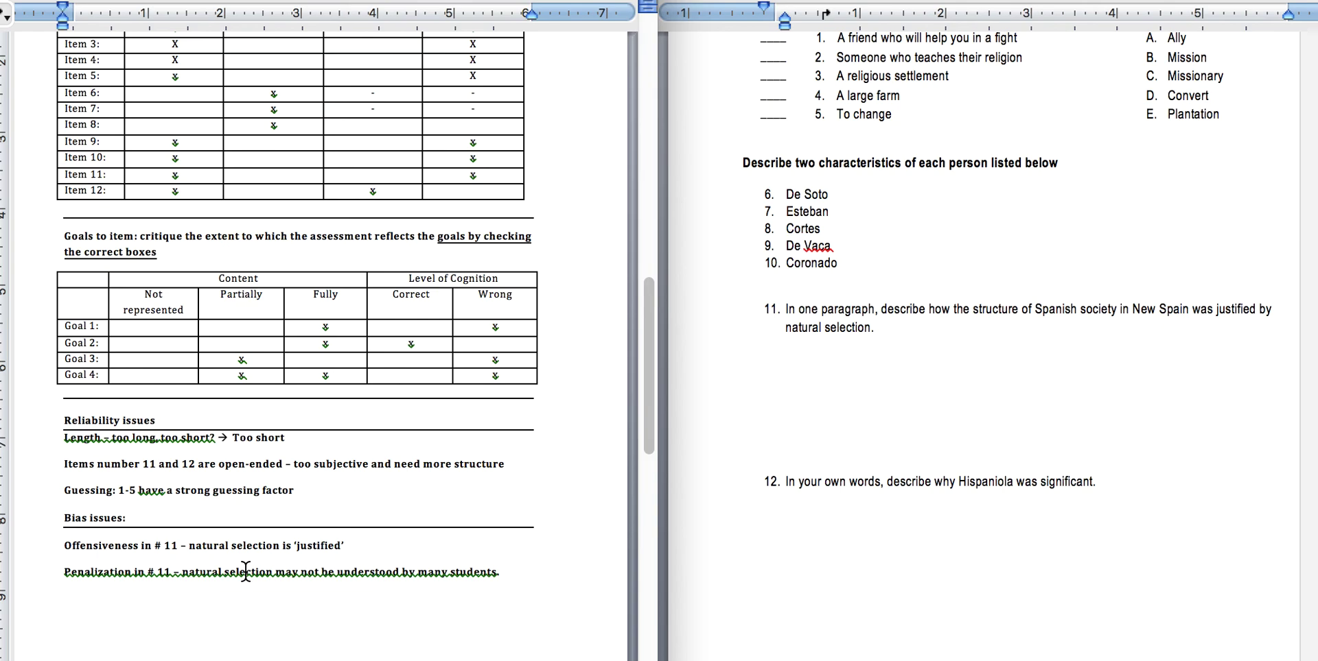
pyautogui.scroll(2, 245, 571)
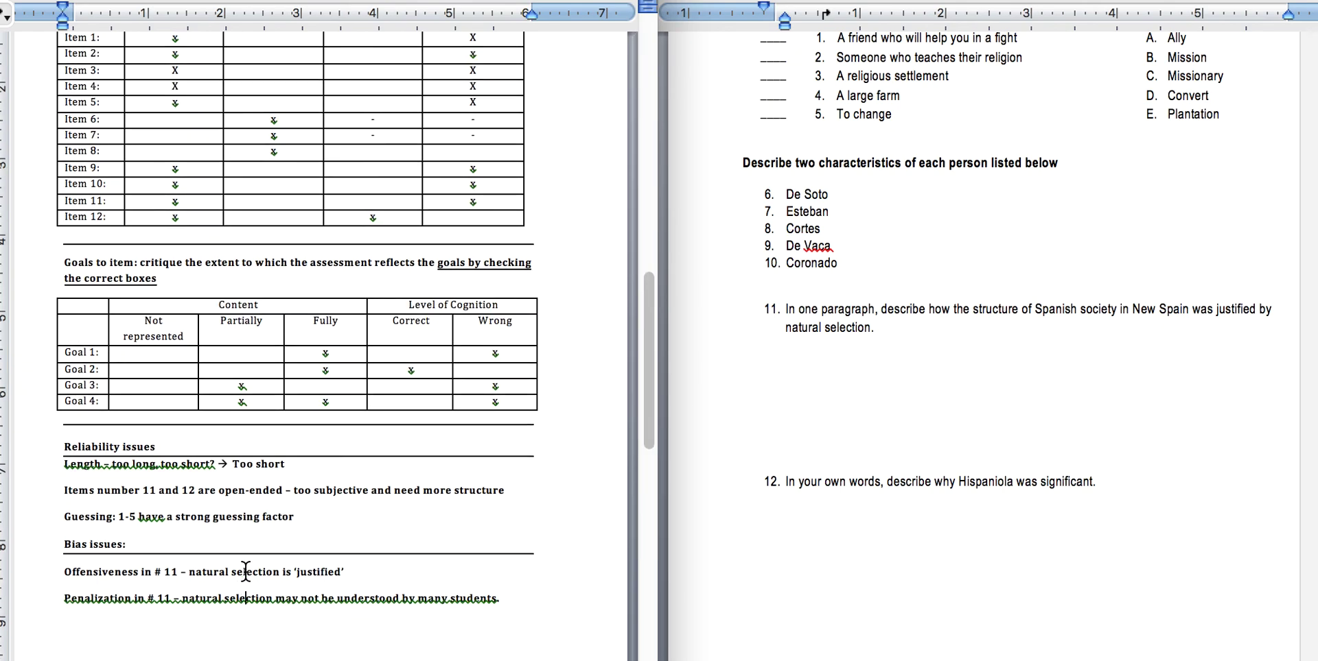
pyautogui.scroll(8, 247, 481)
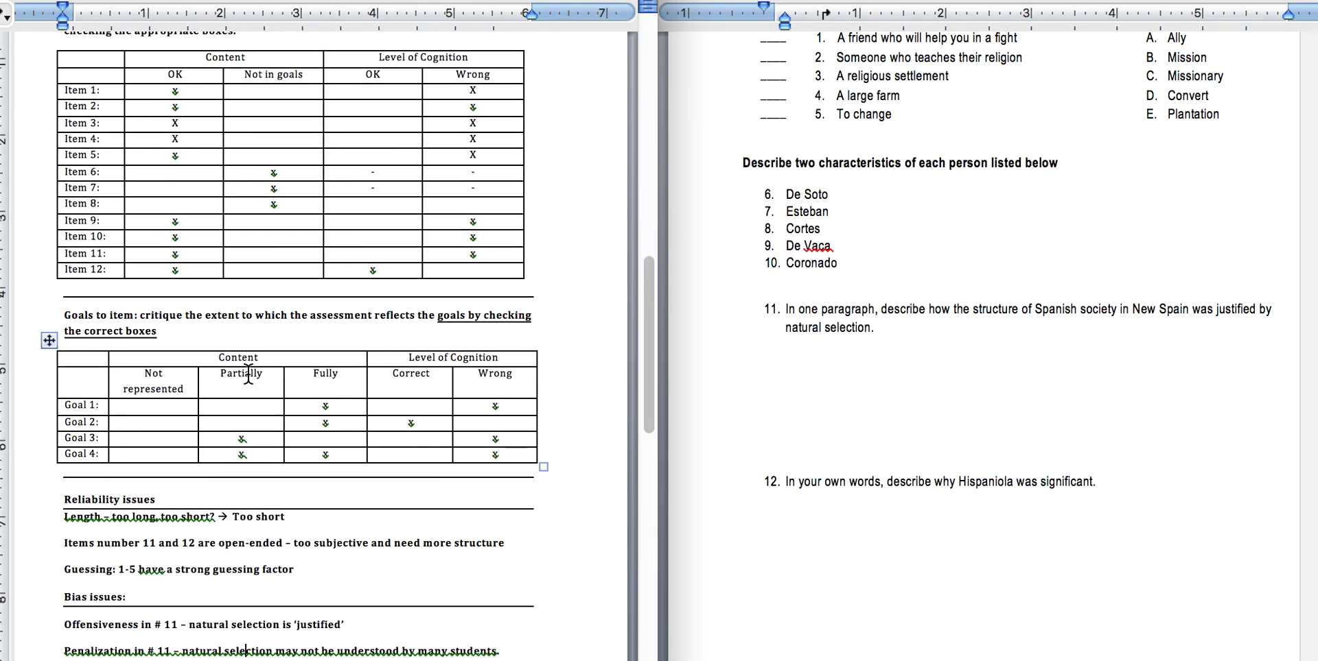